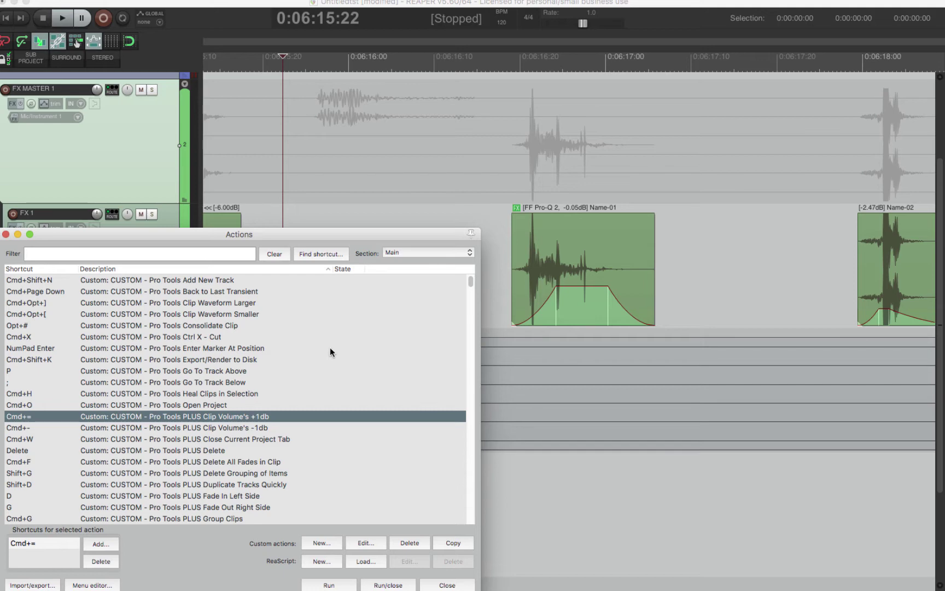
Step: Scroll through the Custom: CUSTOM - Pro Tools actions and their assigned shortcuts
scroll(325, 340, down, 2)
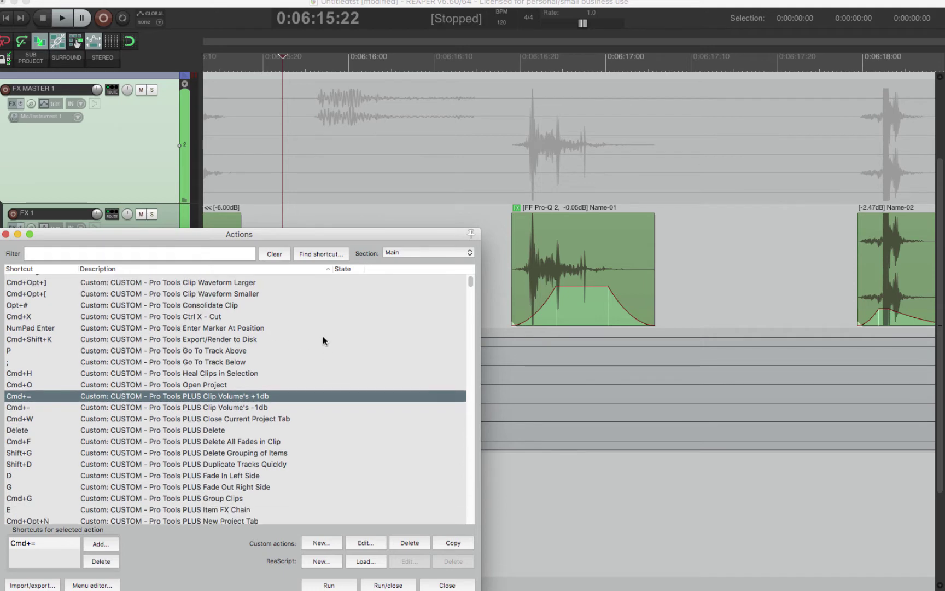
scroll(322, 335, up, 2)
Step: Select the 'Pro Tools Back to Last Transient' action and place the edit cursor before the FX 1 clips
click(236, 292)
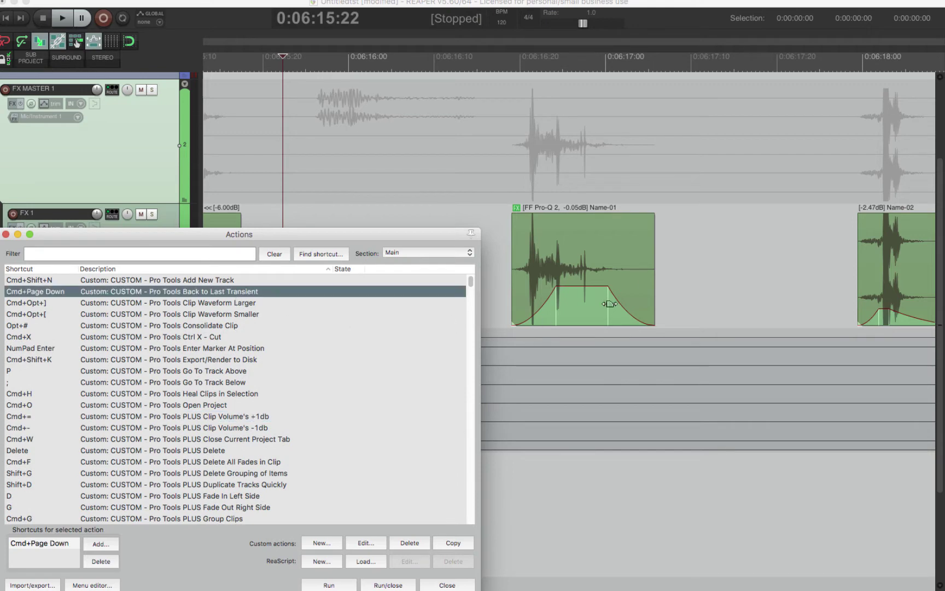
click(495, 237)
scroll(519, 256, down, 5)
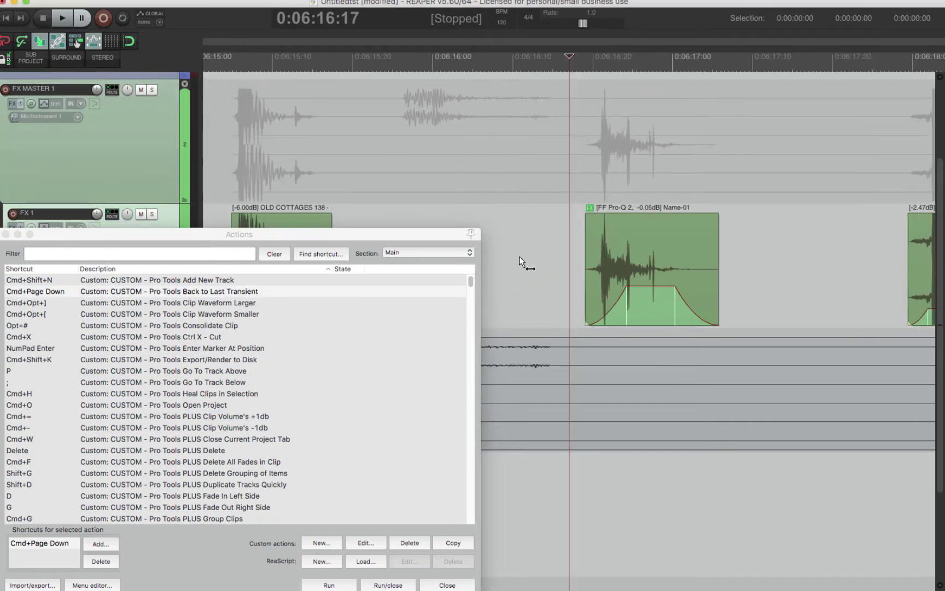
click(555, 264)
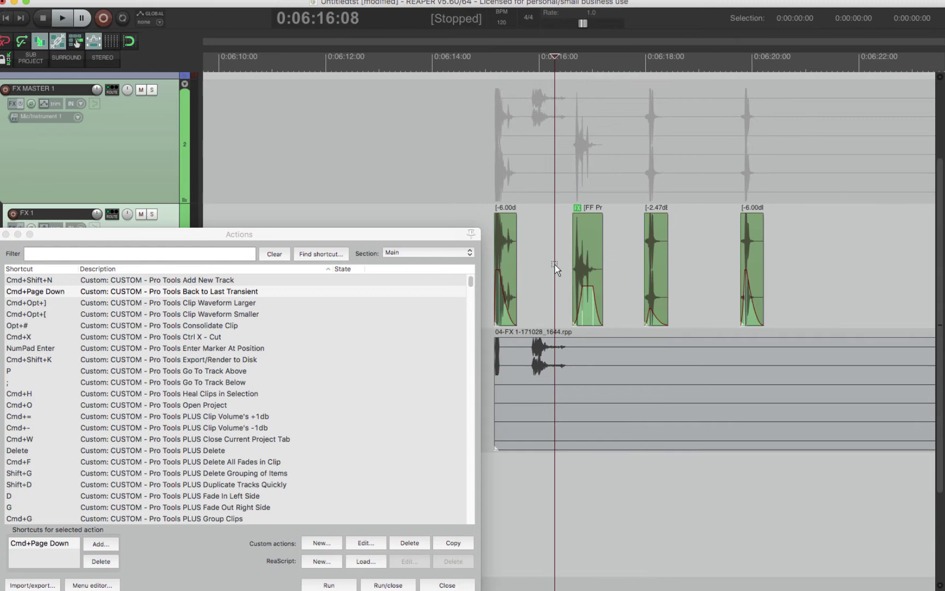
Step: Jump the edit cursor forward and back between transients with Cmd+Page Down and Cmd+Page Up
key(super+Page_Down)
key(super+Page_Down)
key(super+Page_Down)
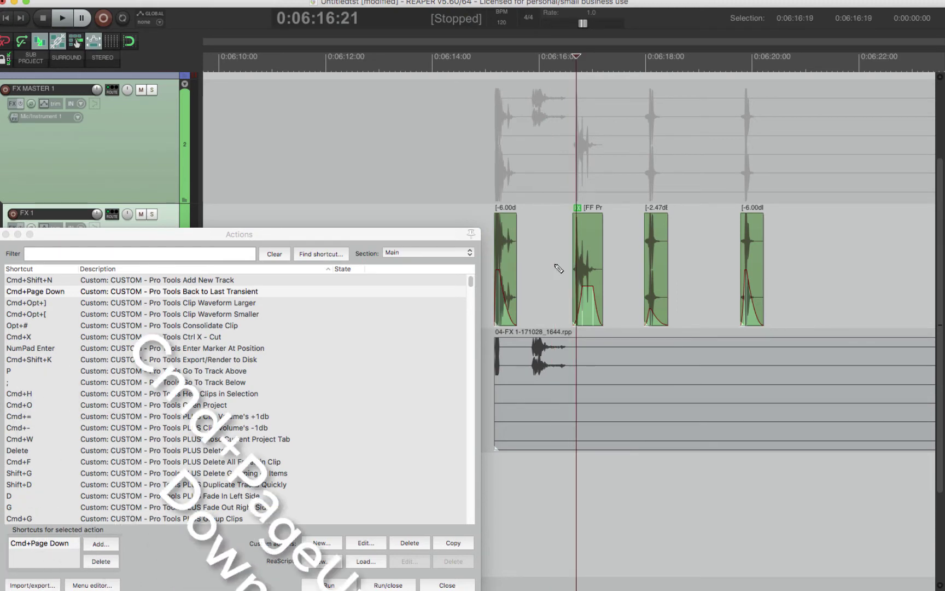
key(super+Page_Down)
key(super+Page_Down)
key(super+Page_Down)
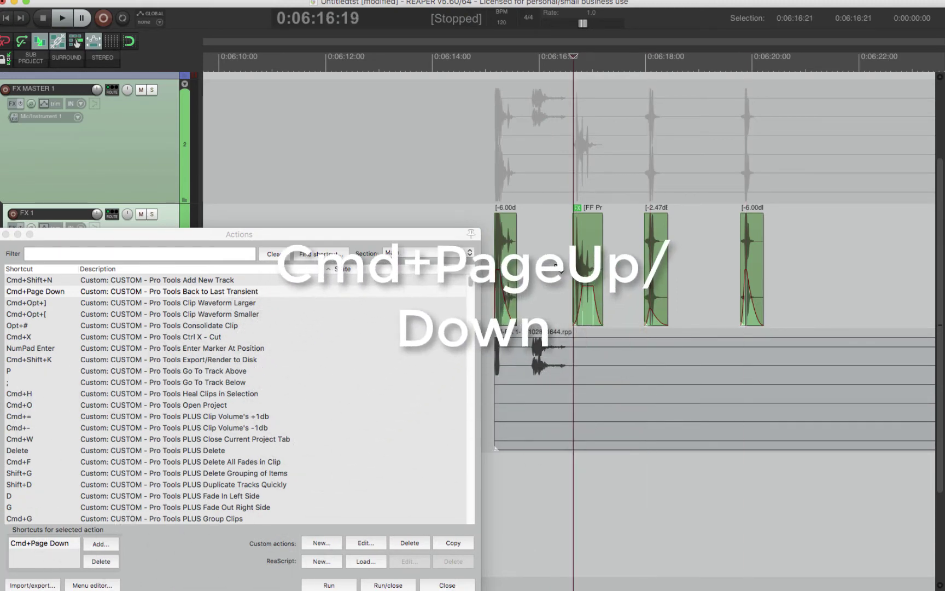
key(super+Page_Up)
key(super+Page_Up)
key(super+Page_Up)
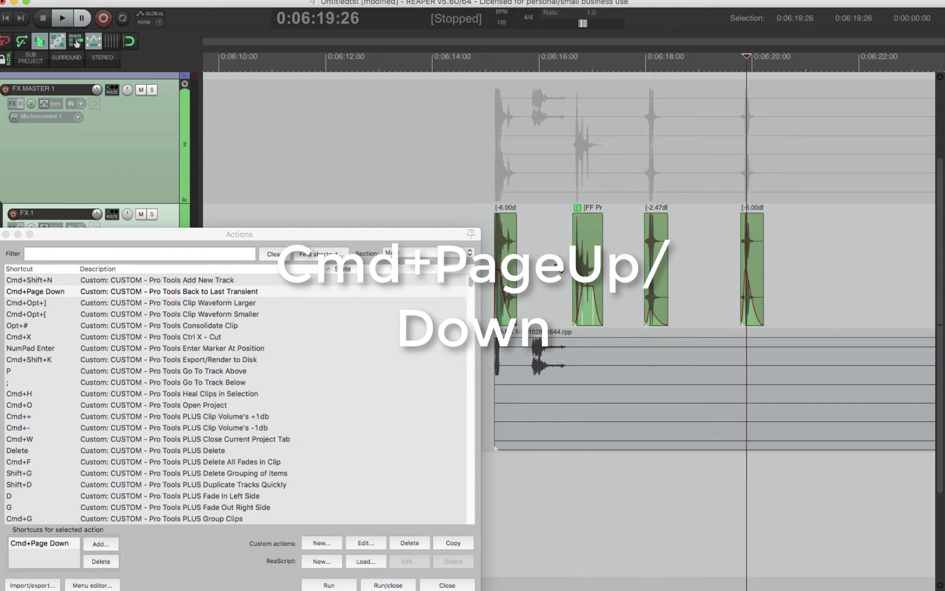
key(super+Page_Down)
key(super+Page_Down)
key(super+Page_Down)
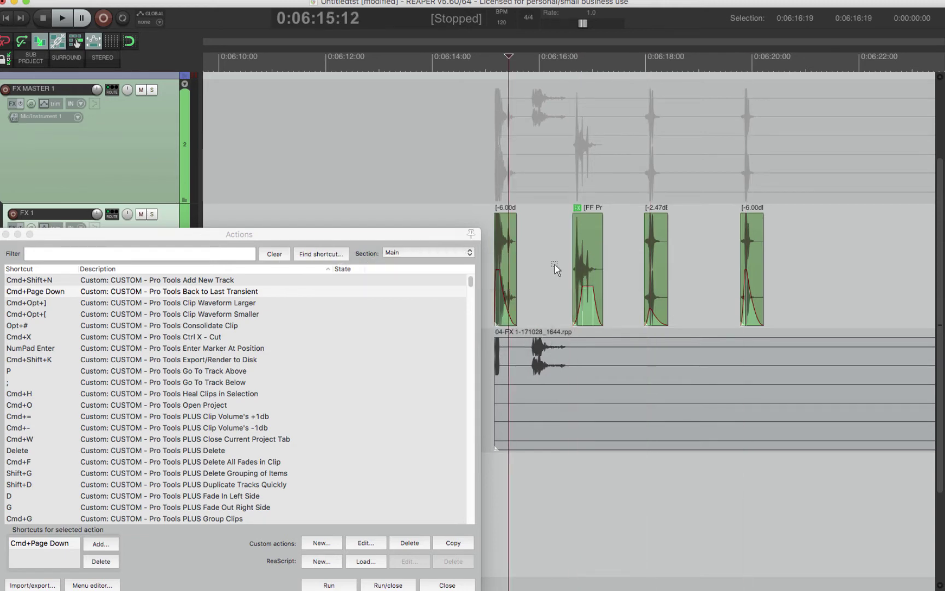
click(554, 265)
Step: Time-select the later clips on FX 1 and select the clips inside the range
scroll(274, 382, down, 5)
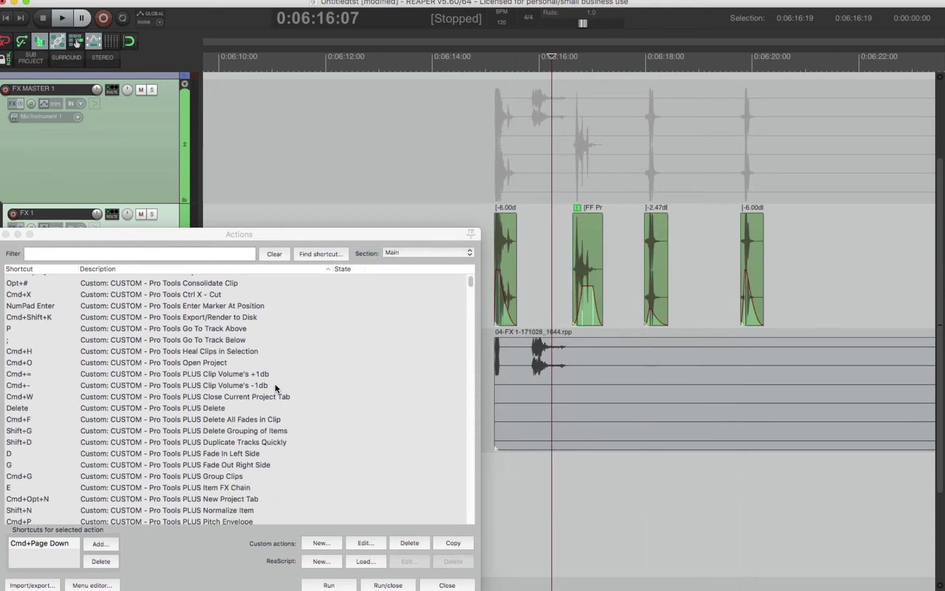
scroll(275, 388, down, 2)
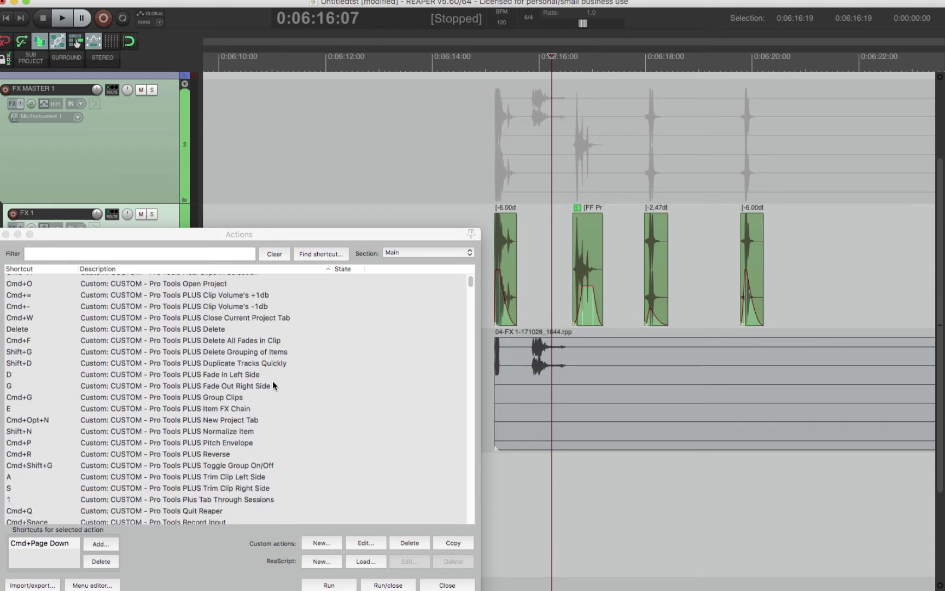
mouse_move(538, 230)
mouse_down()
mouse_move(555, 241)
mouse_move(797, 272)
mouse_up()
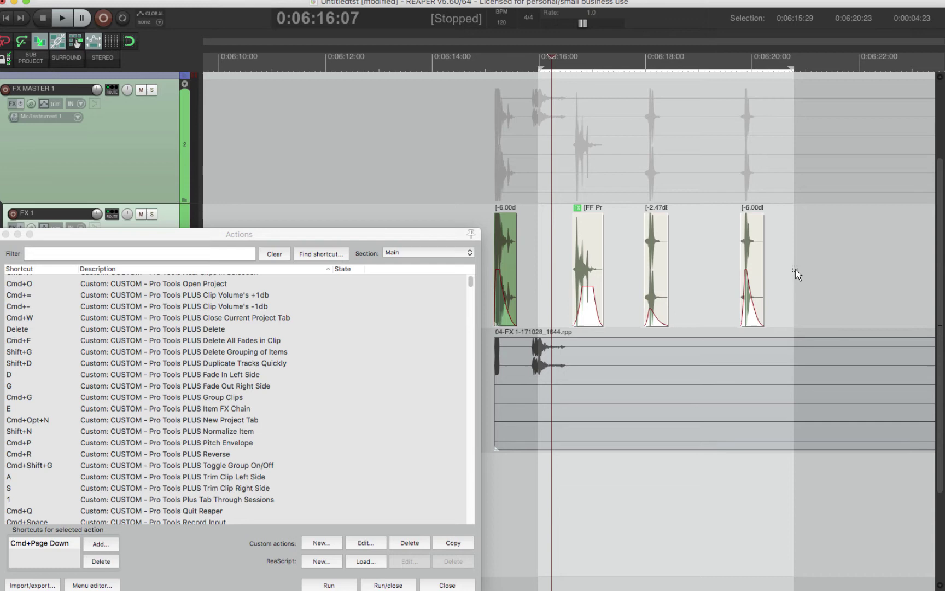
click(617, 252)
Step: Drag the Name-01 volume handle to -1.75dB, then set it to +1.55dB
scroll(605, 269, up, 3)
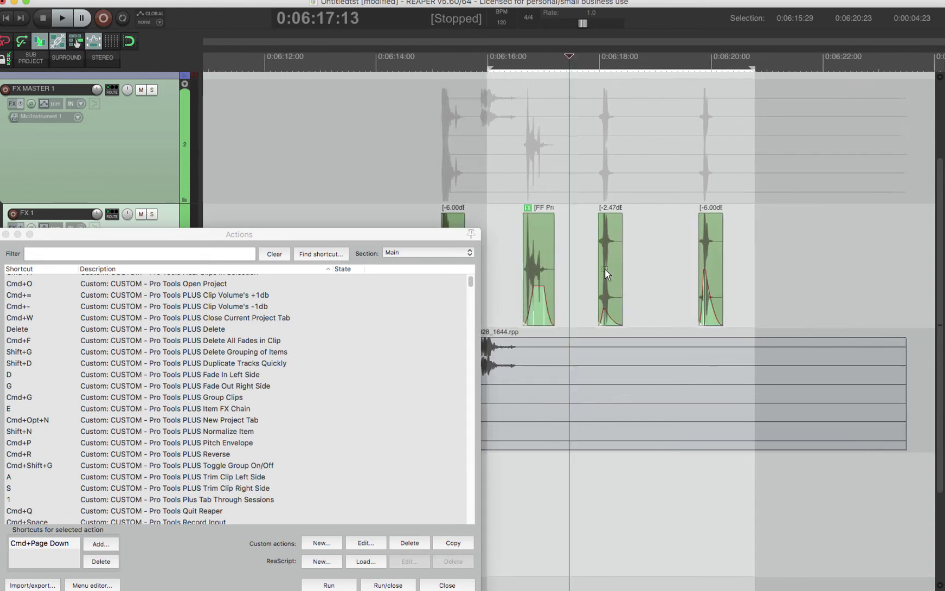
scroll(516, 250, up, 2)
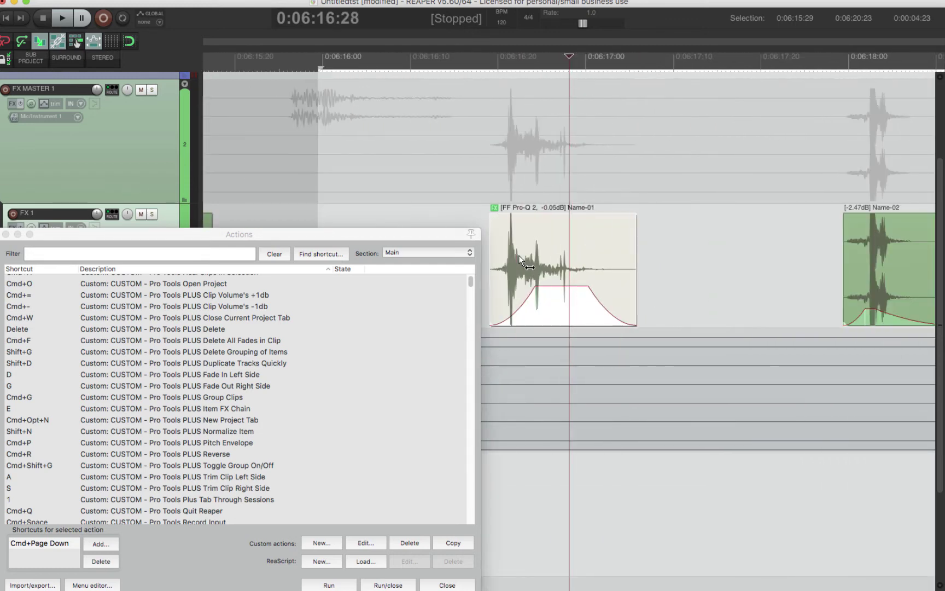
mouse_move(566, 234)
mouse_down()
mouse_move(569, 274)
mouse_move(561, 248)
mouse_up()
scroll(718, 263, down, 3)
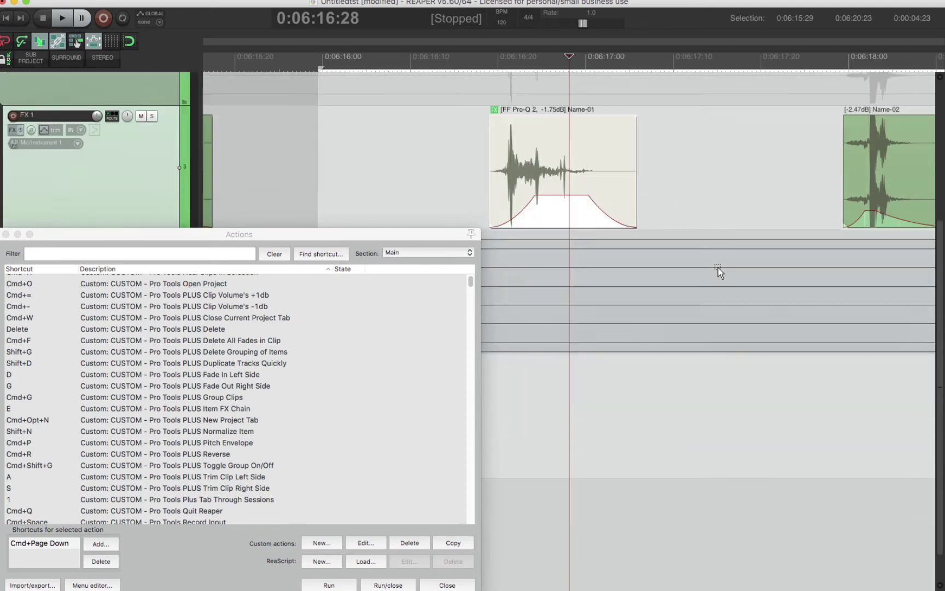
drag(568, 170, 558, 143)
click(735, 191)
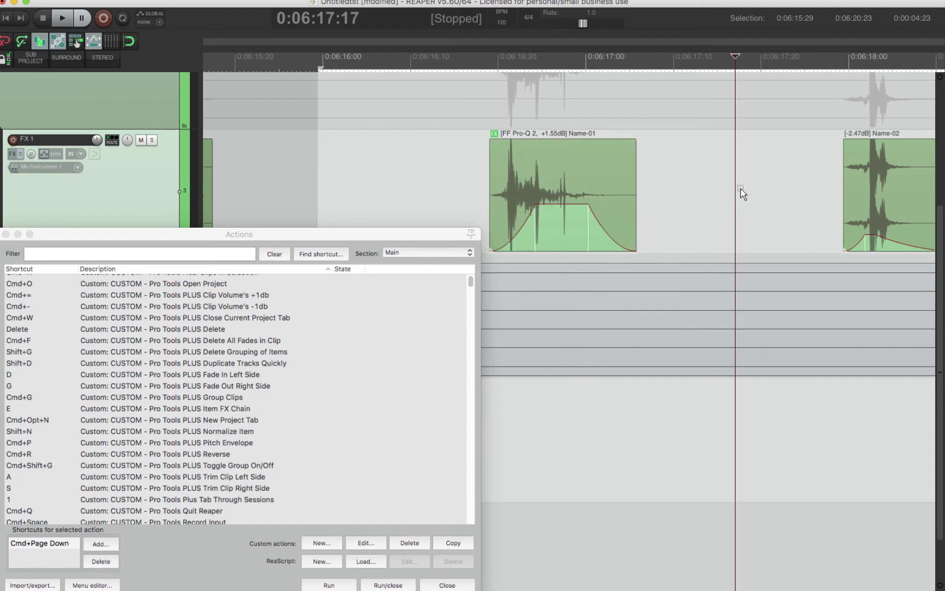
Step: Time-select all four clips, lower their volume twice with Cmd+-, then raise it with Cmd+=
scroll(740, 189, down, 5)
drag(402, 175, 789, 190)
scroll(455, 182, down, 6)
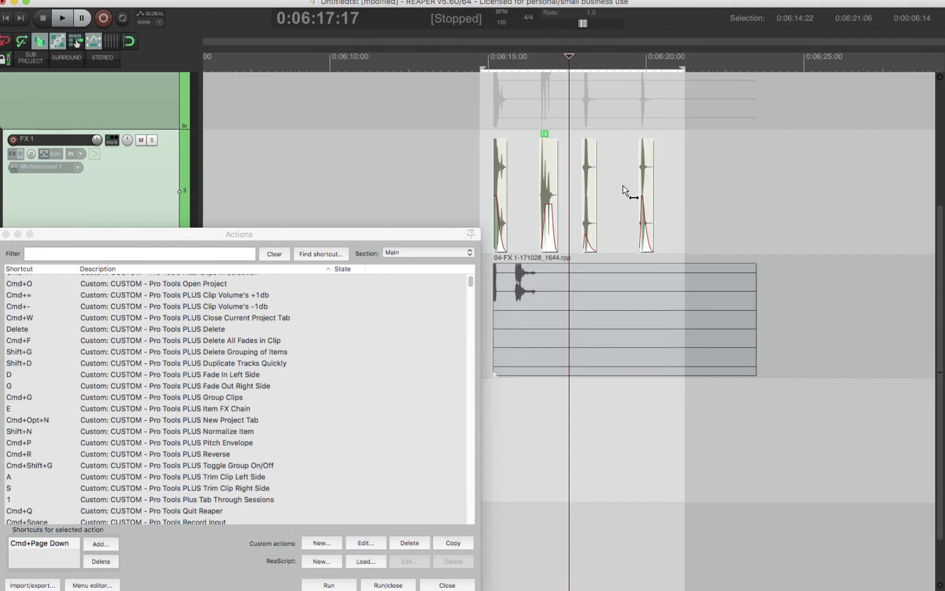
scroll(580, 189, up, 6)
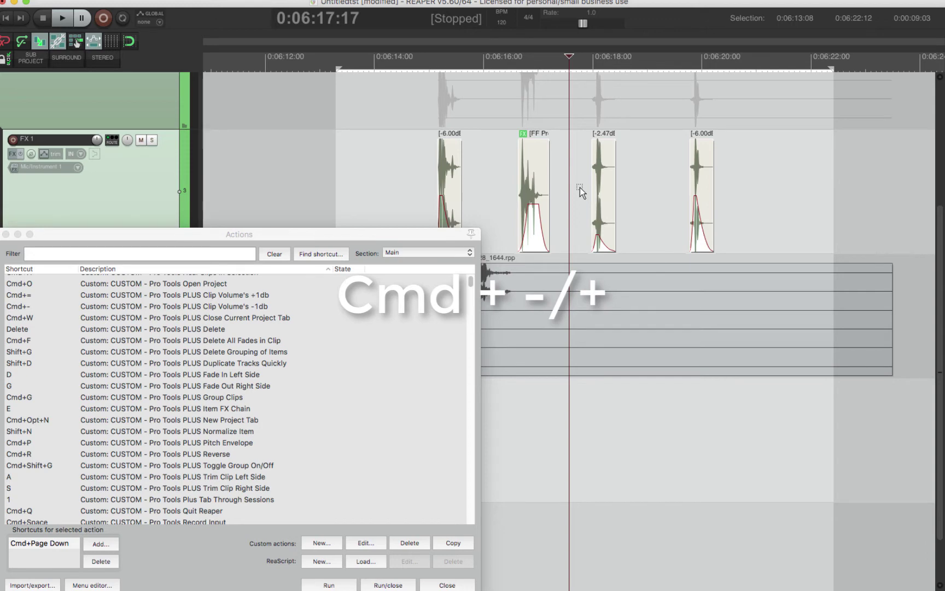
key(super+minus)
key(super+minus)
key(super+minus)
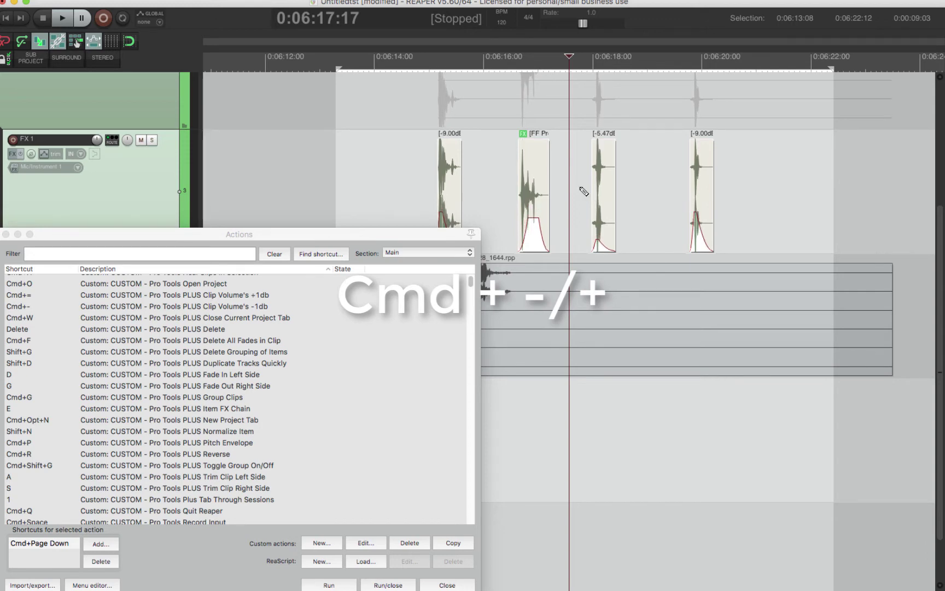
key(super+minus)
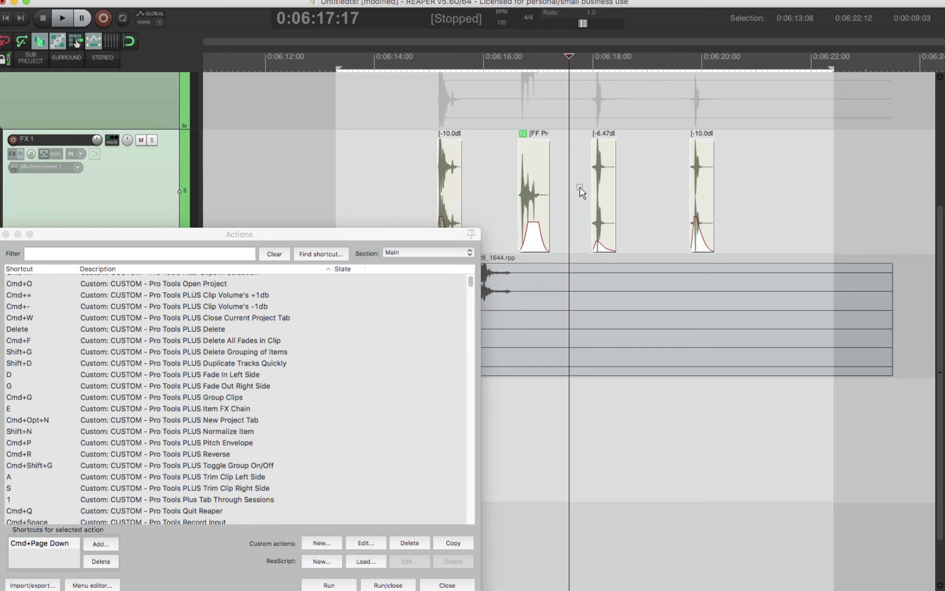
key(super+equal)
key(super+equal)
key(super+equal)
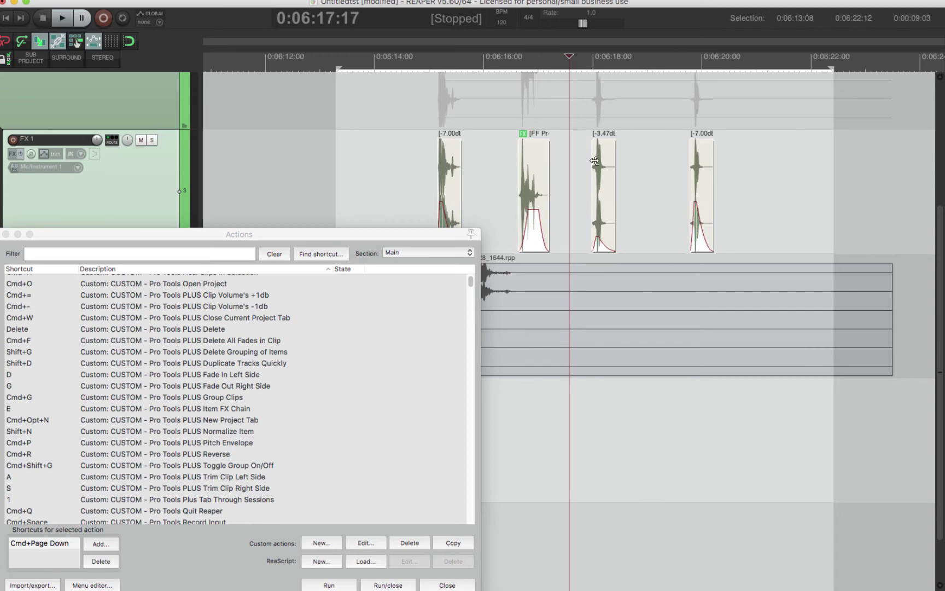
Step: Select only the Pro-Q clip, time-select all four clips, then clear the selection
click(575, 183)
click(537, 167)
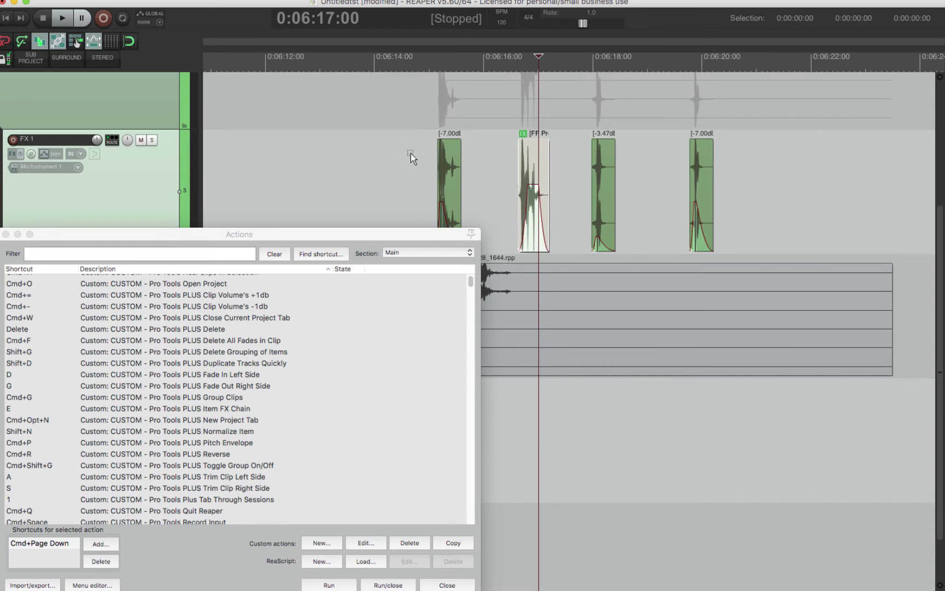
drag(410, 152, 928, 206)
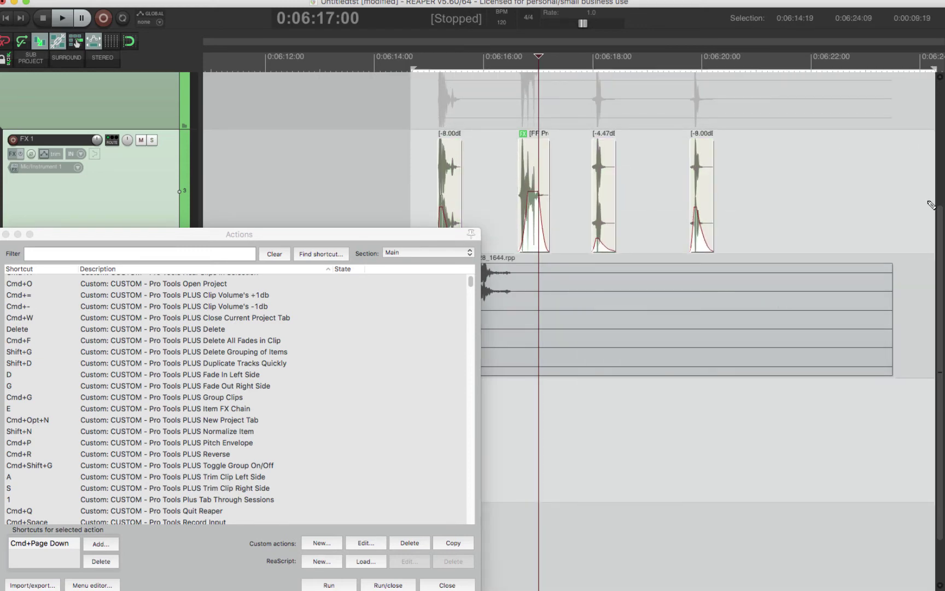
click(473, 186)
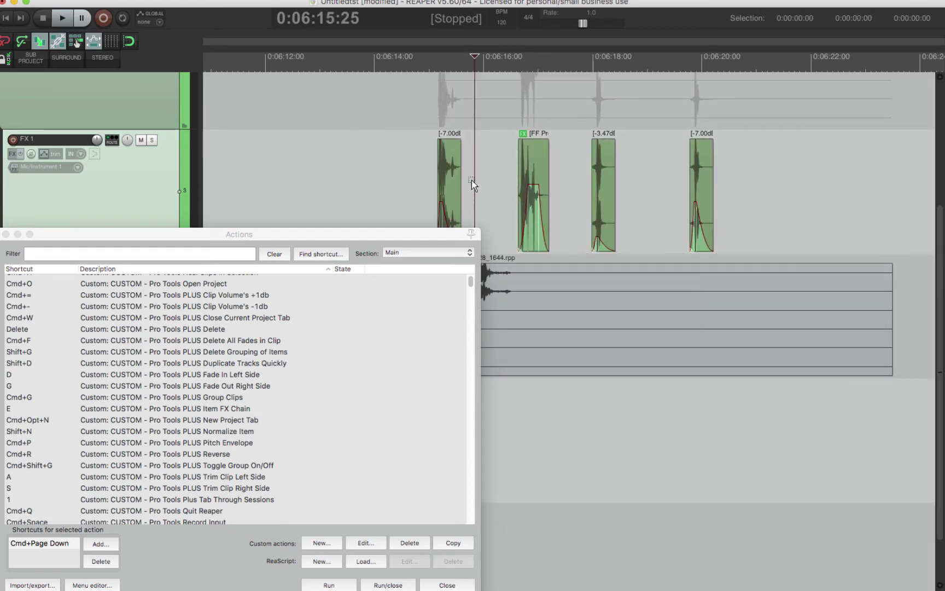
Step: Select Name-01 and shape its fade-in and fade-out with the D and G fade shortcuts
click(539, 177)
scroll(568, 156, up, 6)
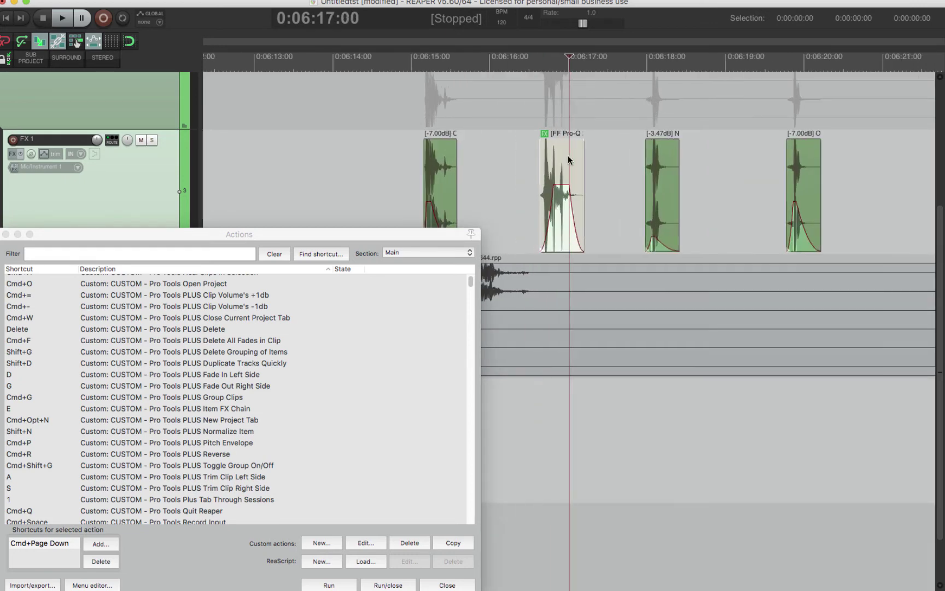
scroll(550, 179, up, 2)
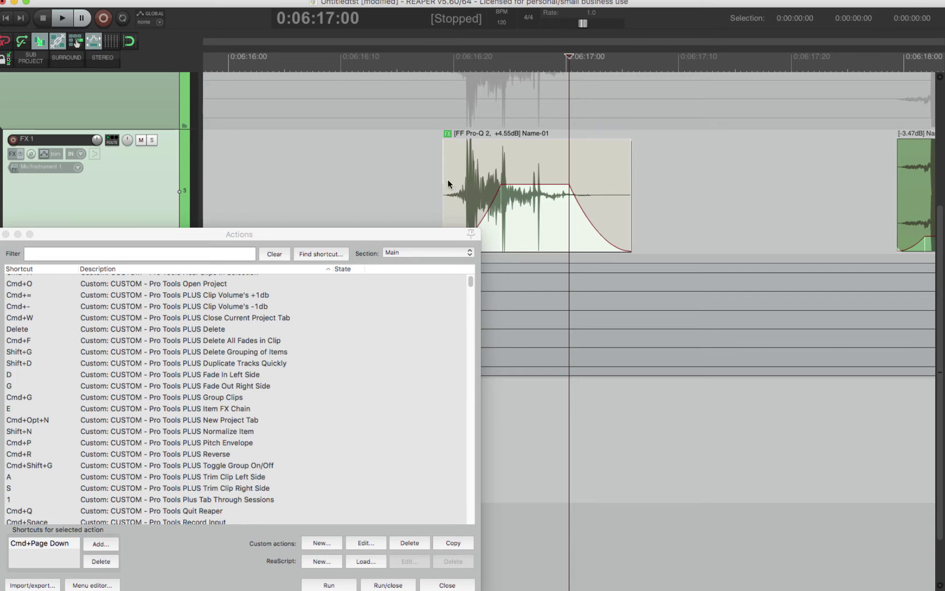
key(d)
drag(455, 181, 506, 186)
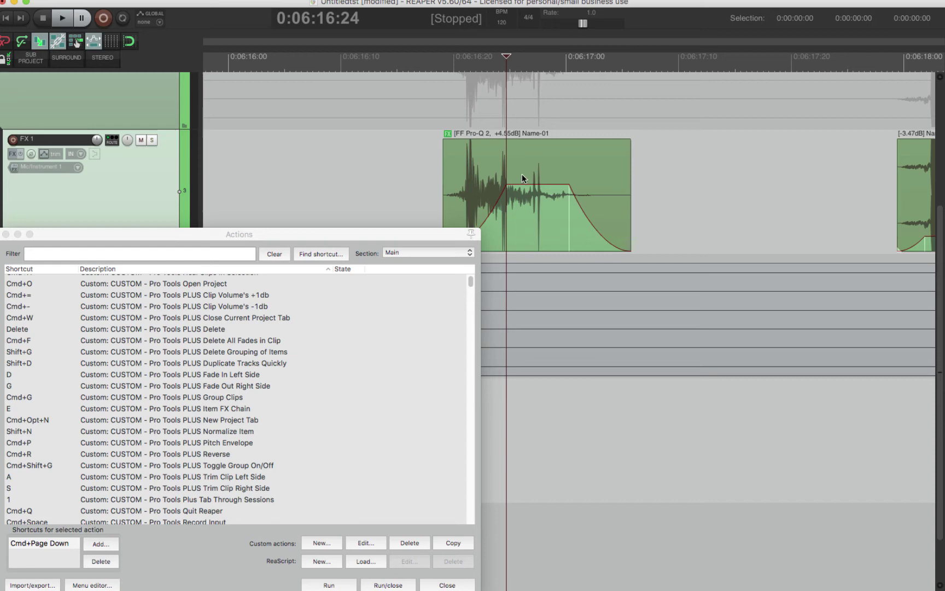
key(d)
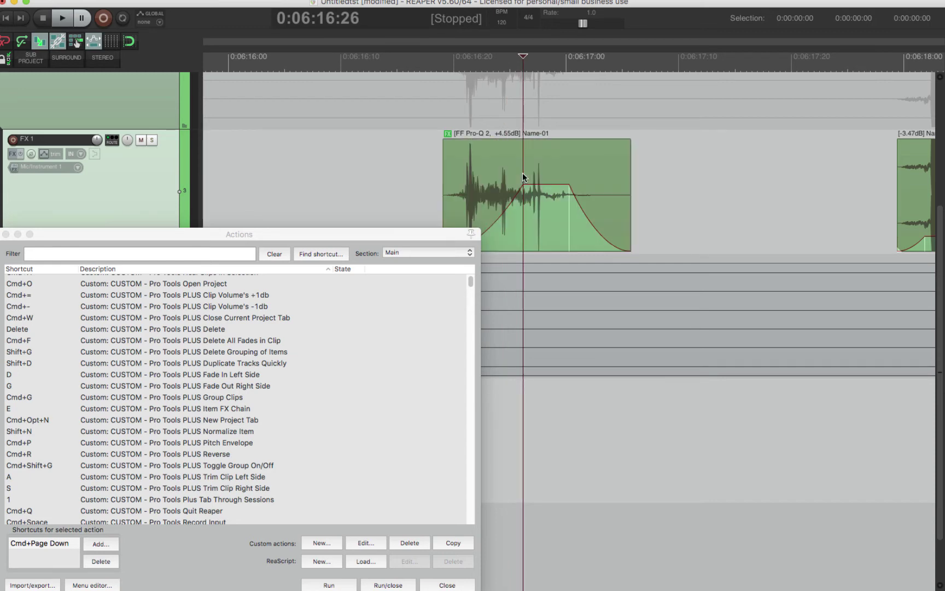
key(d)
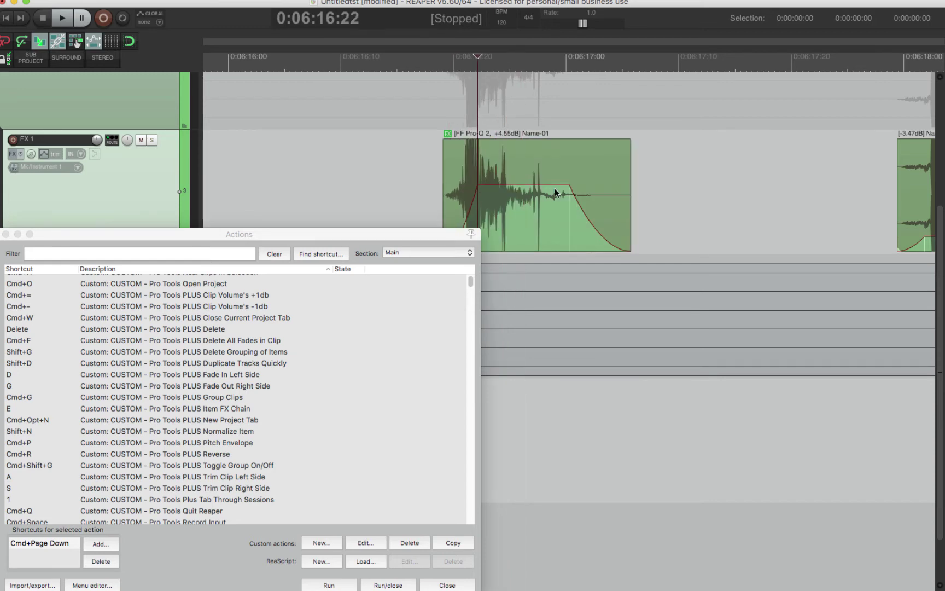
key(g)
key(g)
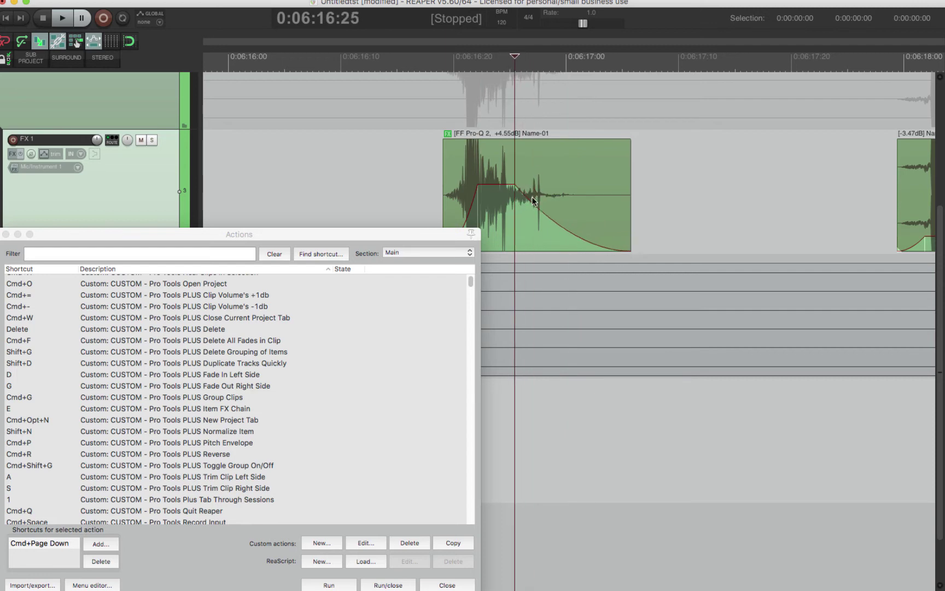
key(d)
key(d)
key(g)
key(g)
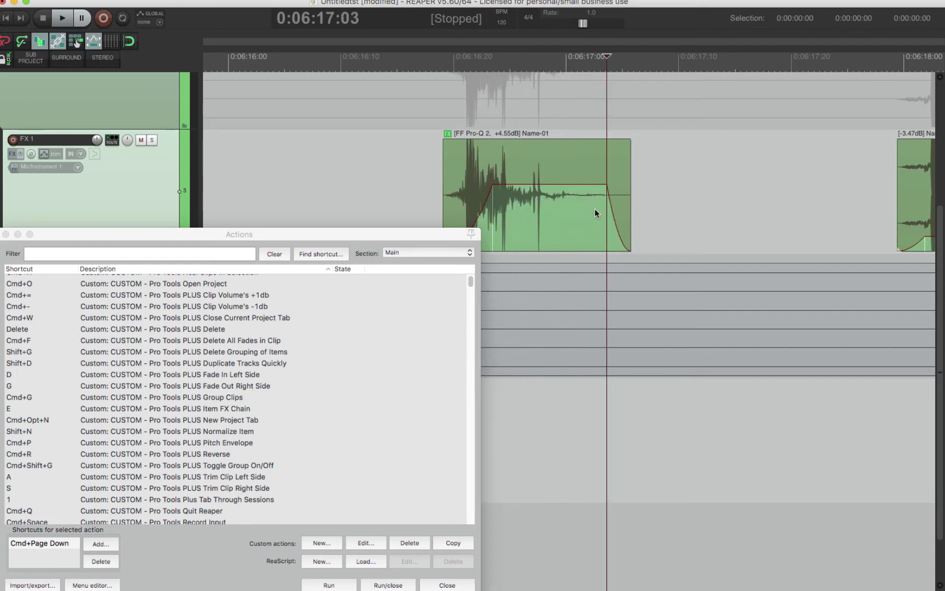
Step: Remove Name-01's fades with Cmd+F, move it later, and refade it with the fade-out starting at 0:06:17:06
key(super+f)
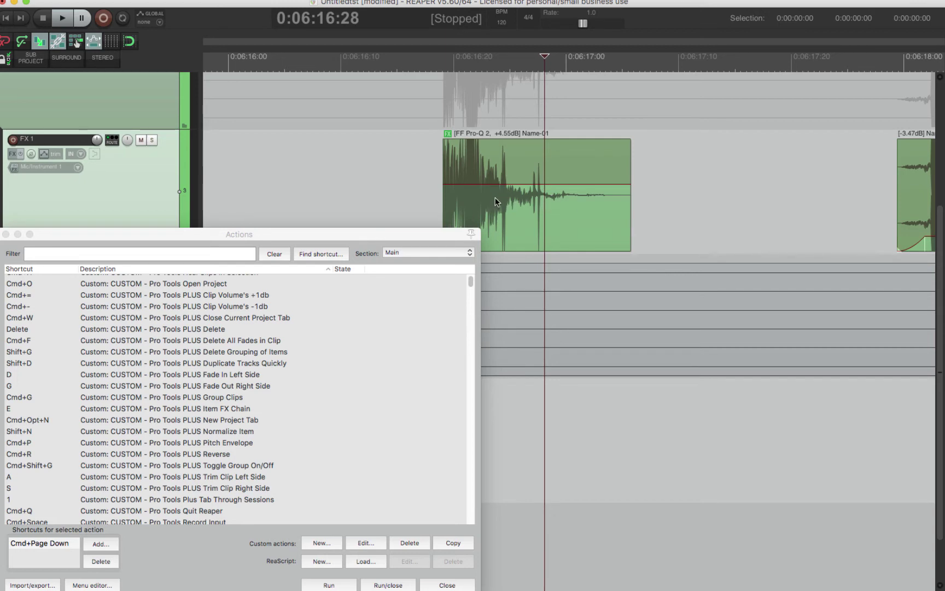
drag(495, 201, 540, 204)
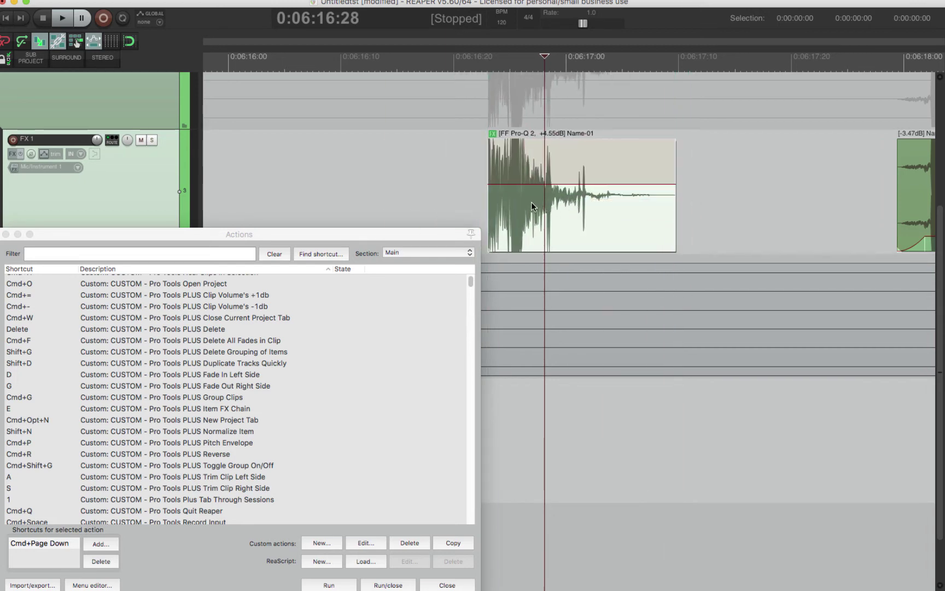
click(612, 197)
key(g)
click(505, 193)
key(d)
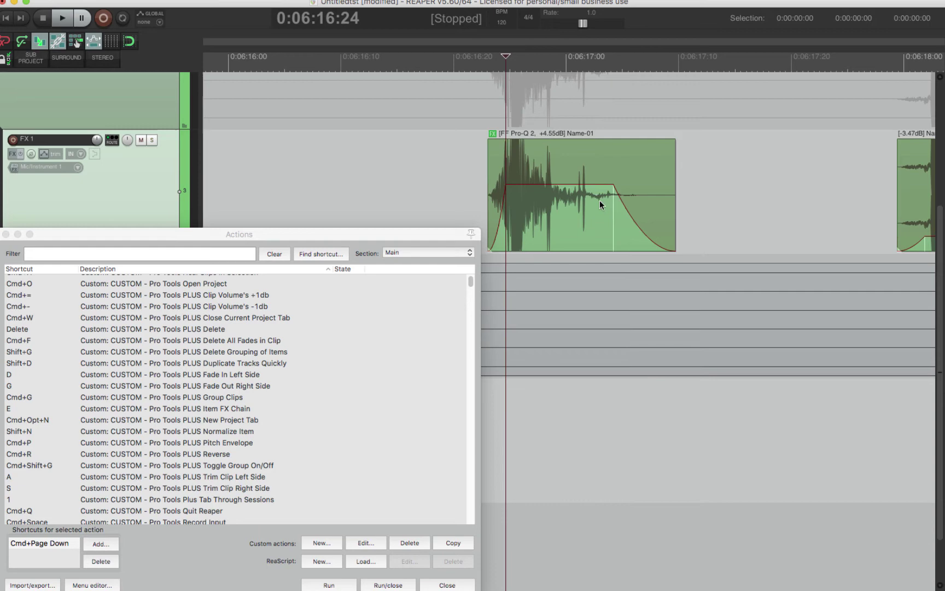
click(641, 198)
key(g)
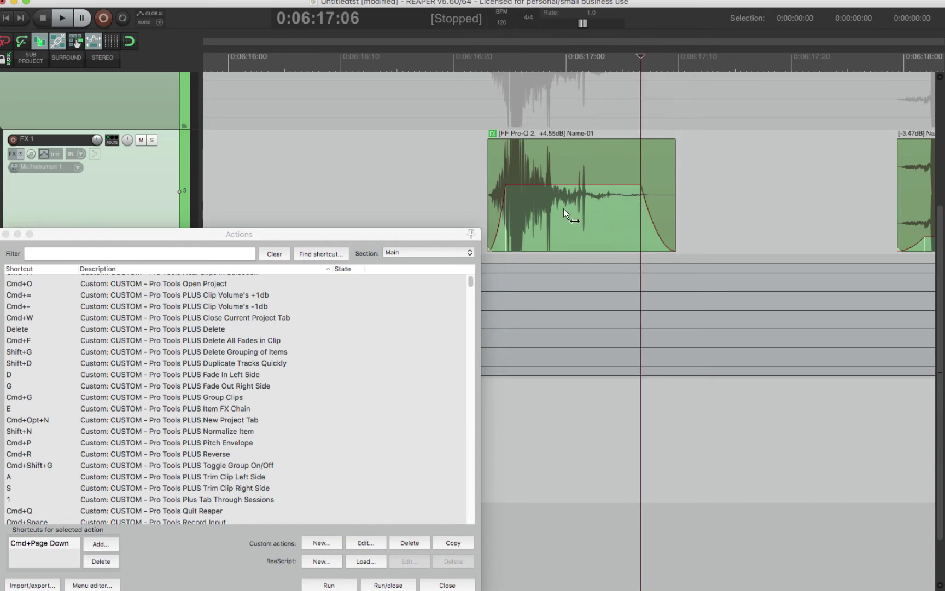
scroll(451, 224, down, 2)
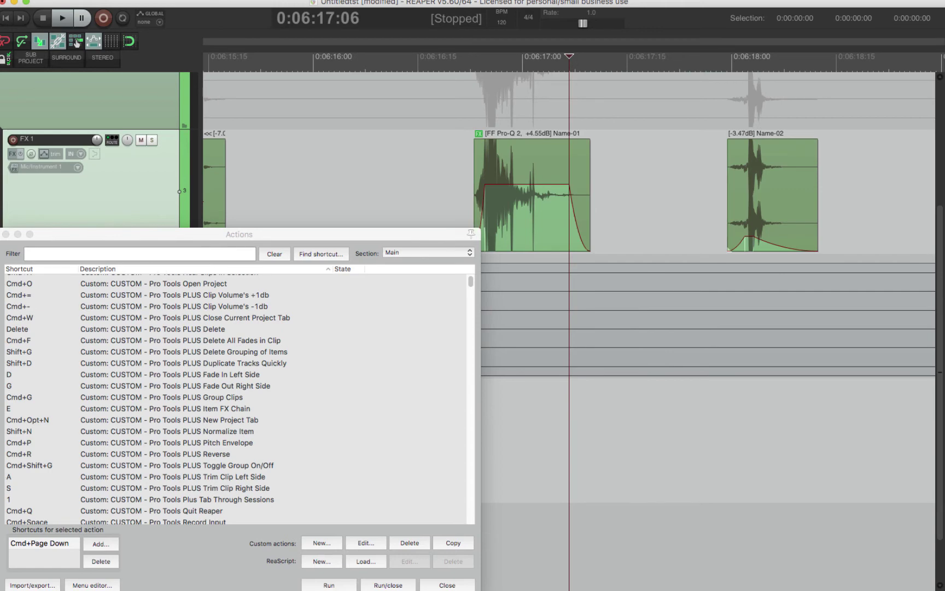
Step: Close the Actions window to reveal the full track list
click(6, 235)
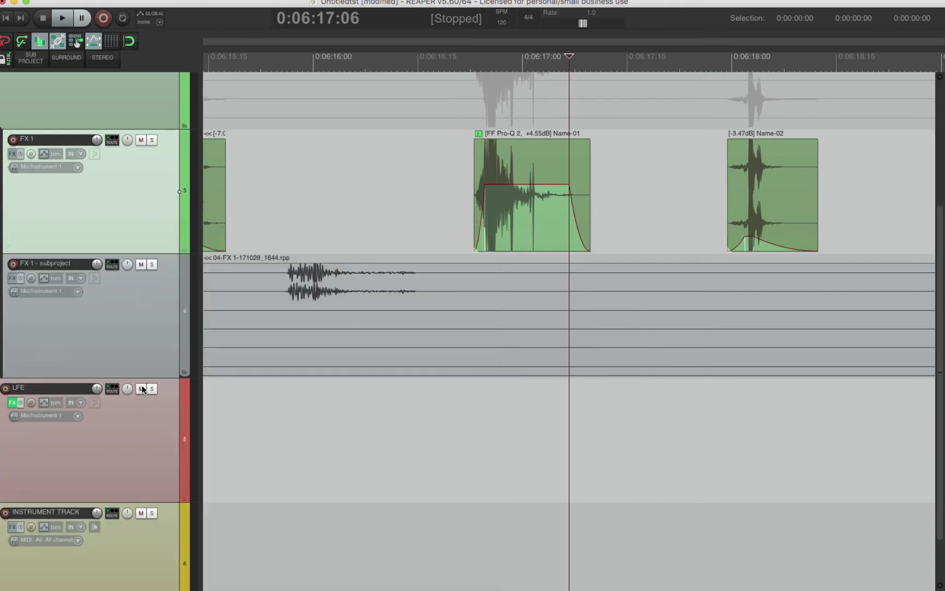
scroll(142, 286, up, 3)
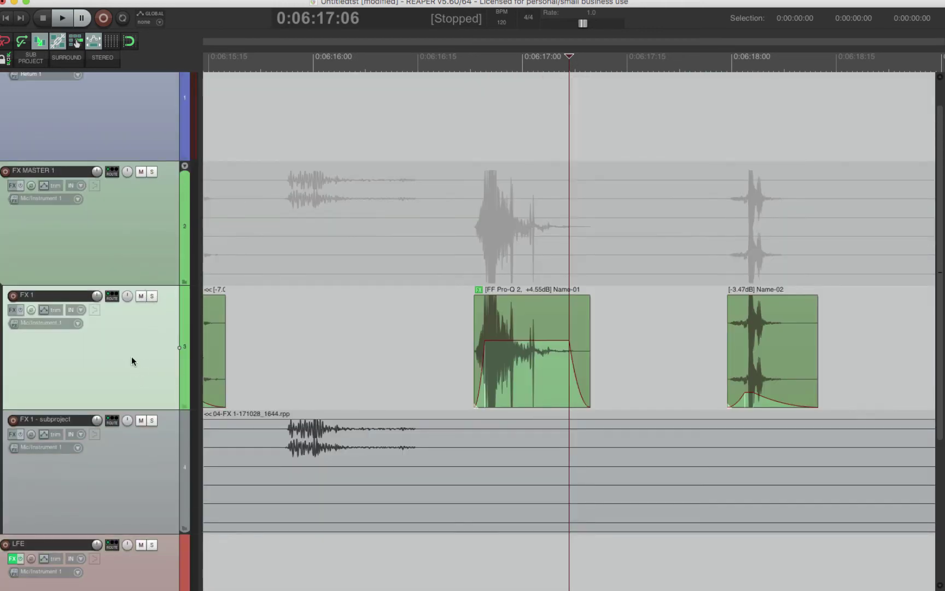
scroll(106, 148, down, 4)
scroll(132, 261, up, 4)
scroll(144, 339, down, 4)
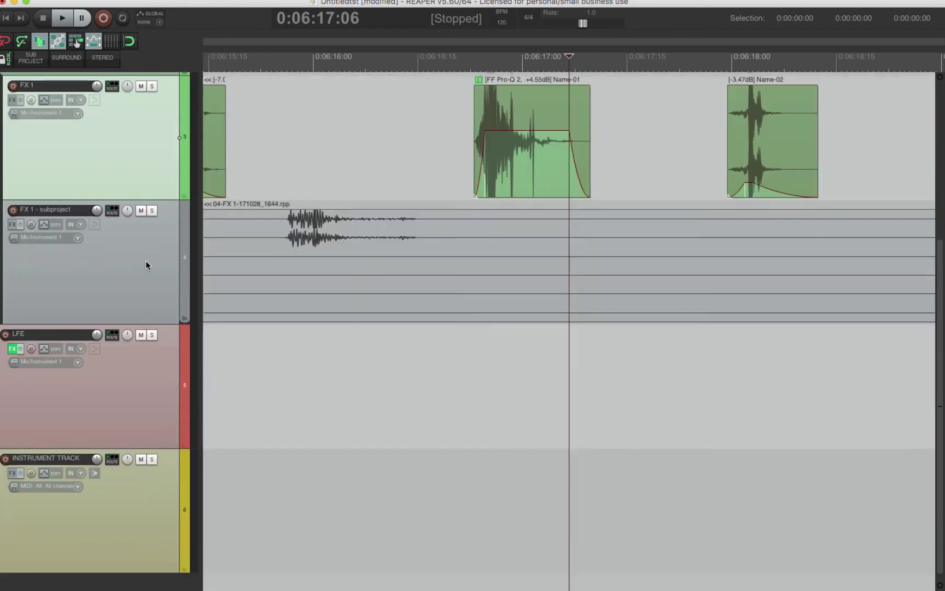
Step: Open Track grouping parameters for the two selected tracks, close it, and keep only FX 1 selected
click(144, 260)
right_click(142, 264)
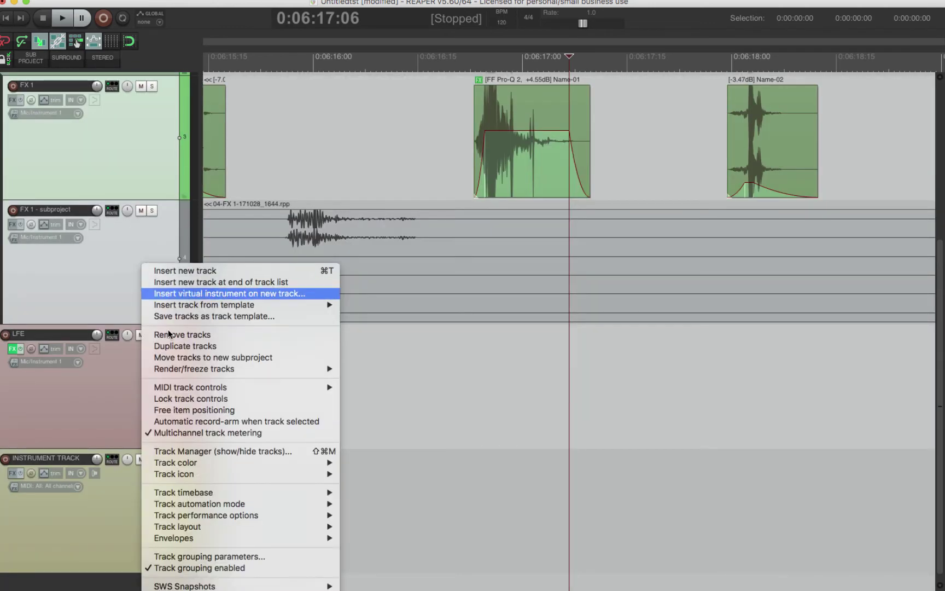
click(200, 557)
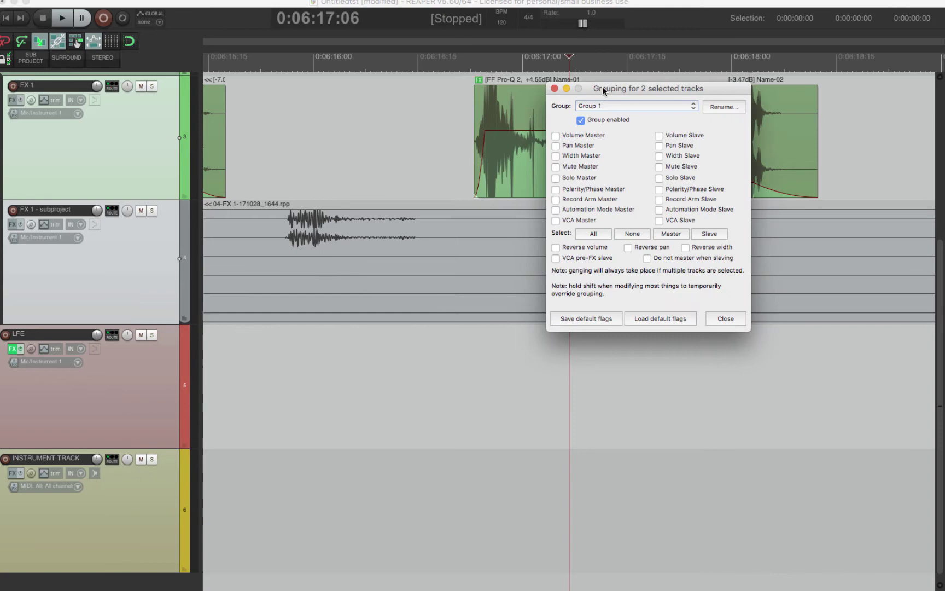
drag(602, 89, 557, 90)
click(511, 90)
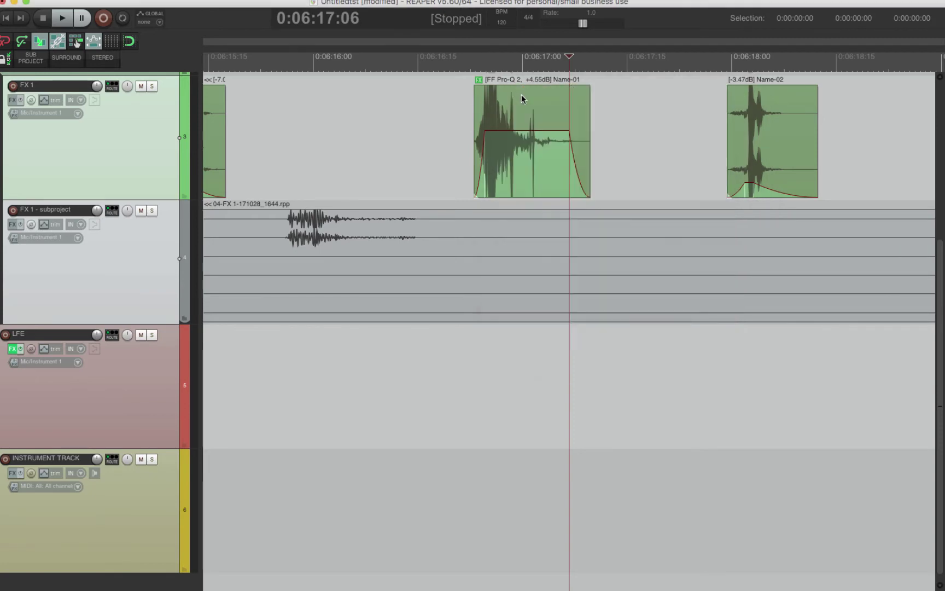
scroll(515, 320, up, 3)
click(616, 230)
scroll(569, 234, down, 6)
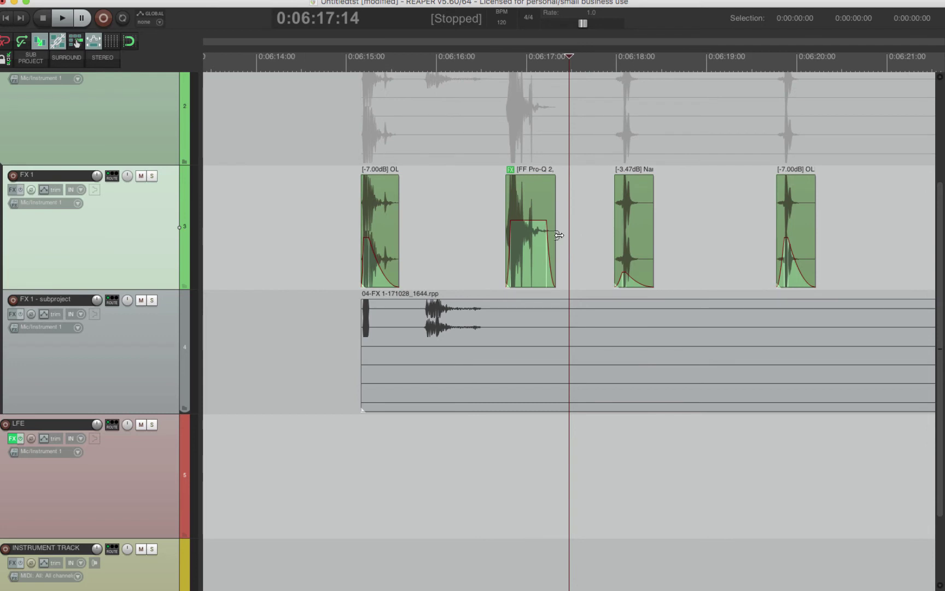
Step: Group the first three FX 1 clips with Cmd+G and drag them slightly later together
drag(311, 215, 685, 233)
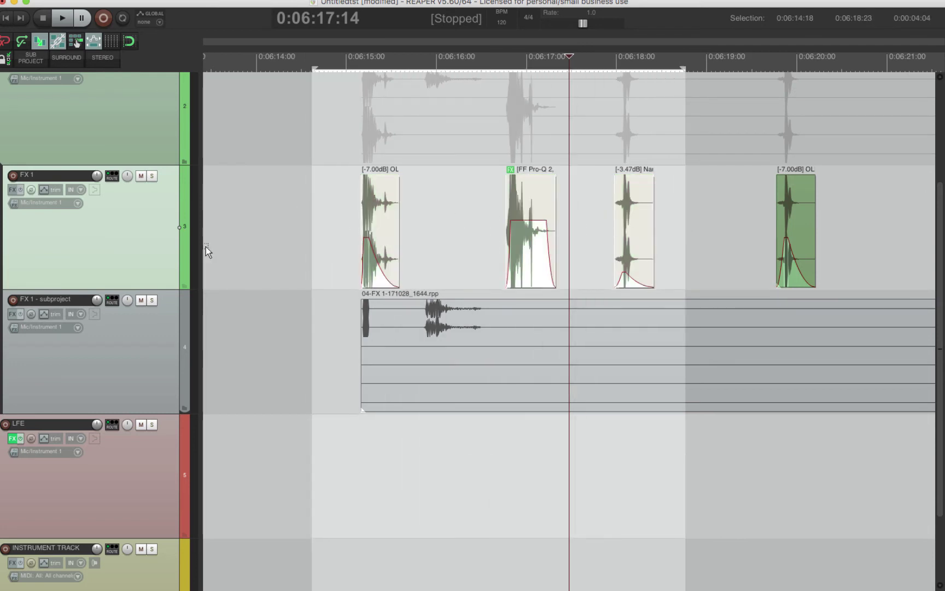
key(super+g)
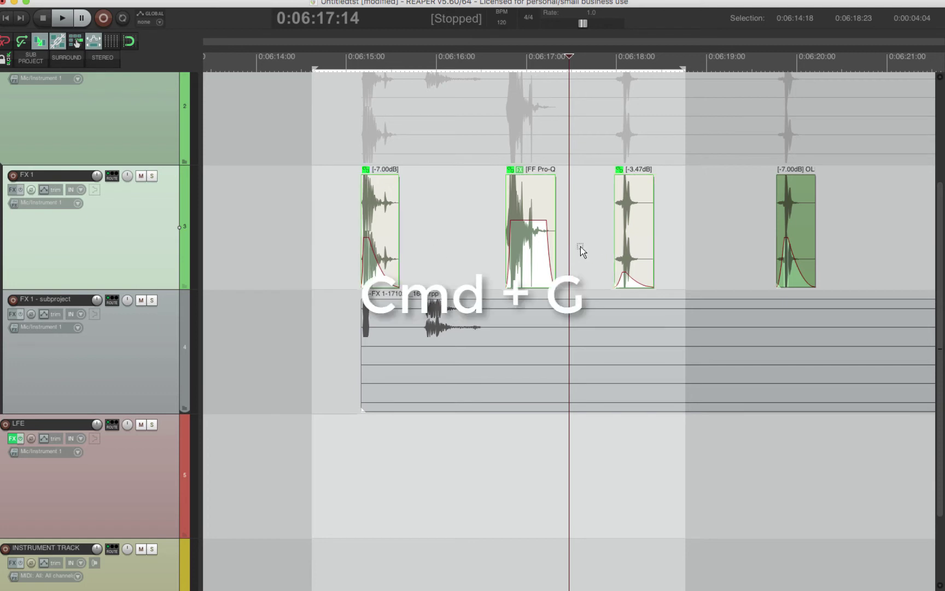
click(613, 223)
click(671, 222)
drag(637, 211, 660, 216)
Step: Turn clip grouping off with Cmd+Shift+G and move the -7.00dB clip on its own
drag(364, 208, 743, 211)
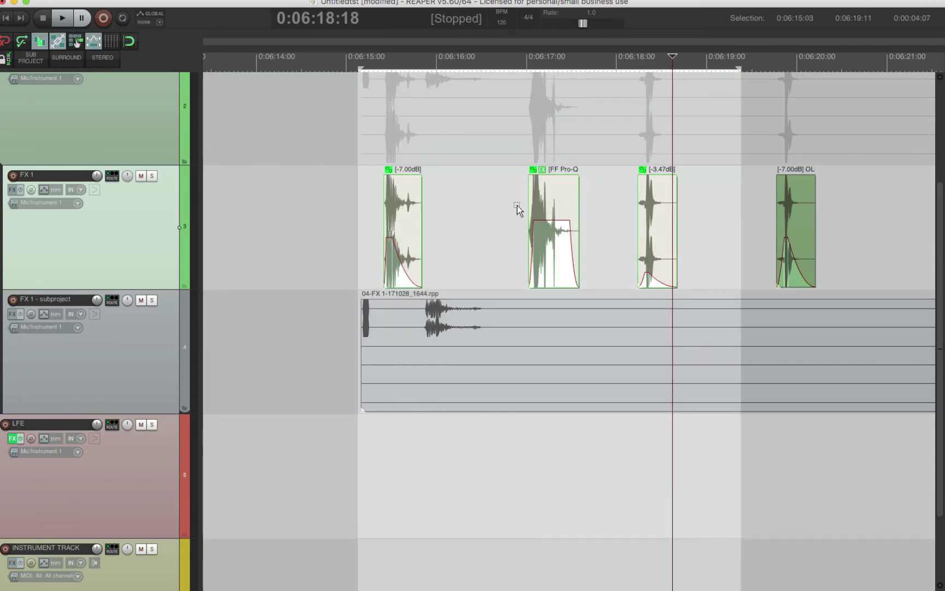
key(super+shift+g)
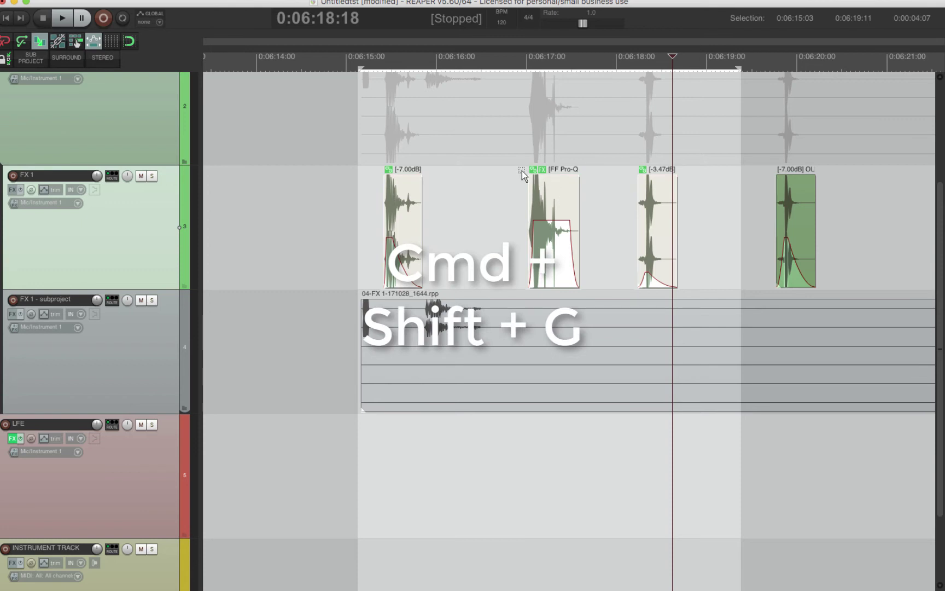
click(437, 211)
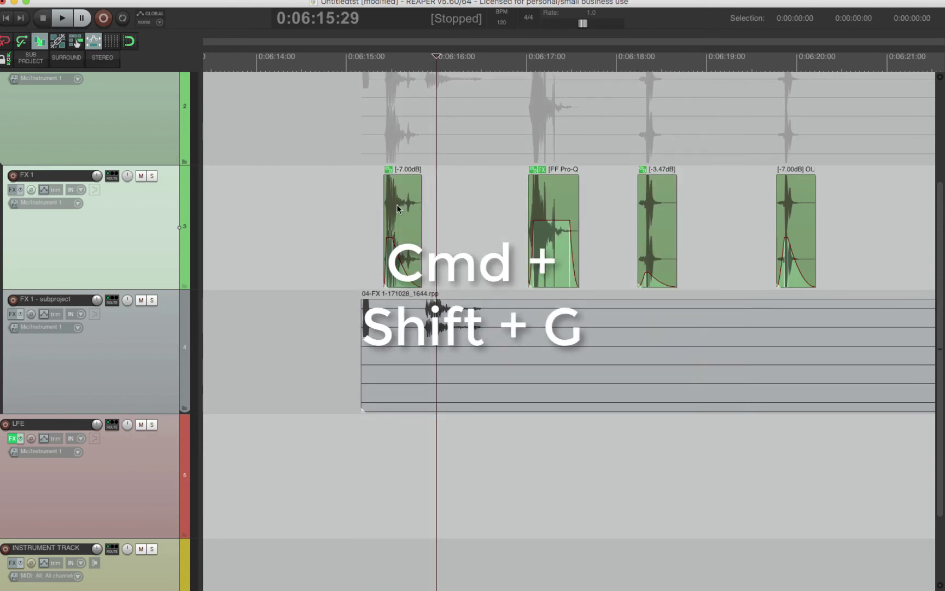
drag(397, 208, 487, 202)
click(382, 200)
Step: Remove the first clip from its group with Shift+G and move the FF Pro-Q clip later
click(417, 217)
click(414, 200)
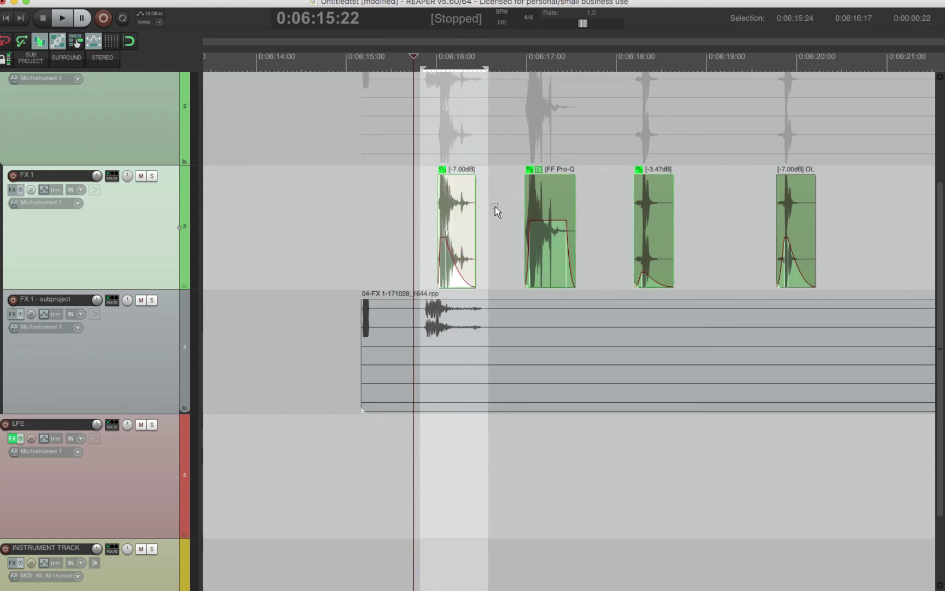
key(shift+g)
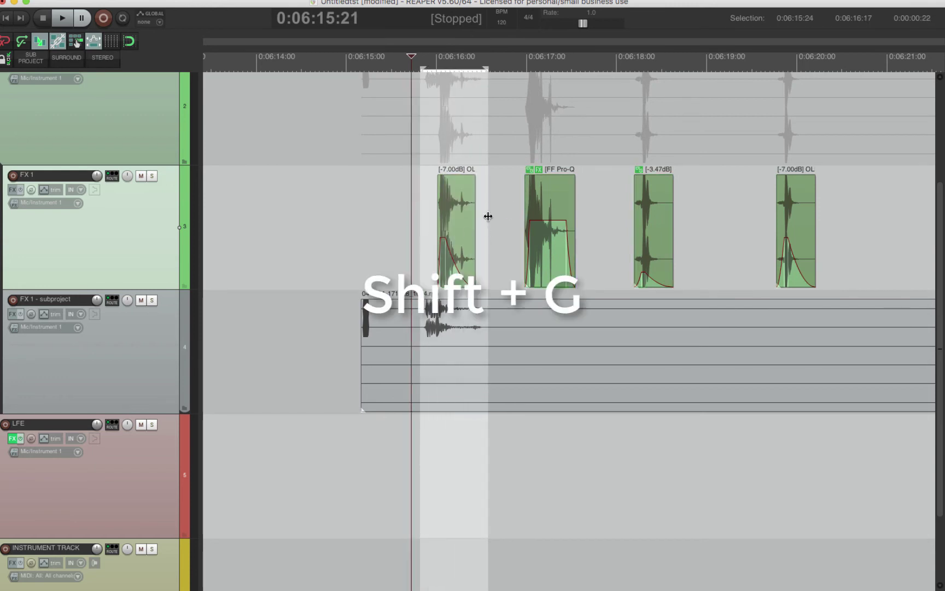
click(503, 205)
drag(554, 201, 650, 218)
Step: Duplicate the FX 1 track, remove the copy, then select the first clip on FX 1
scroll(678, 230, down, 1)
click(595, 199)
click(650, 217)
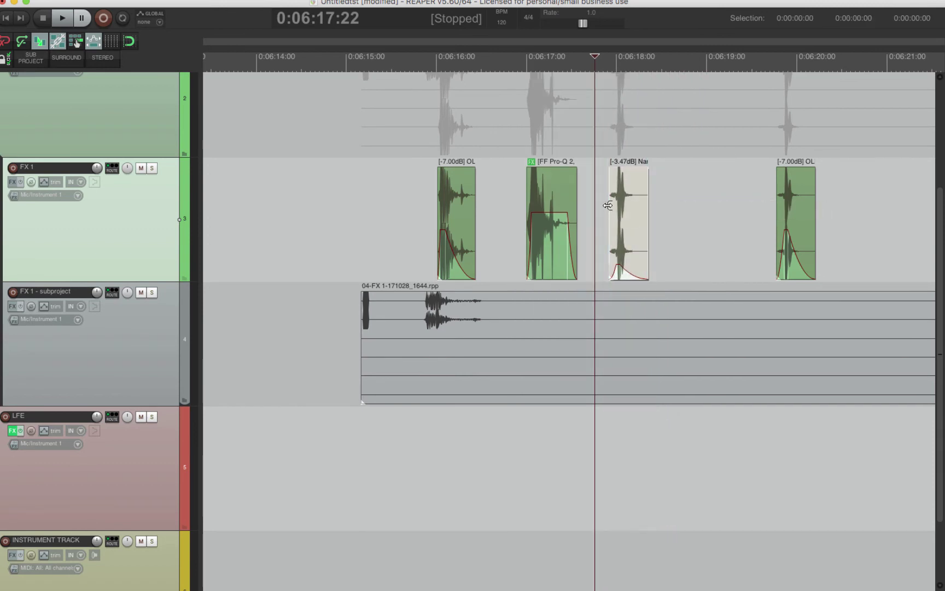
key(ctrl+alt+d)
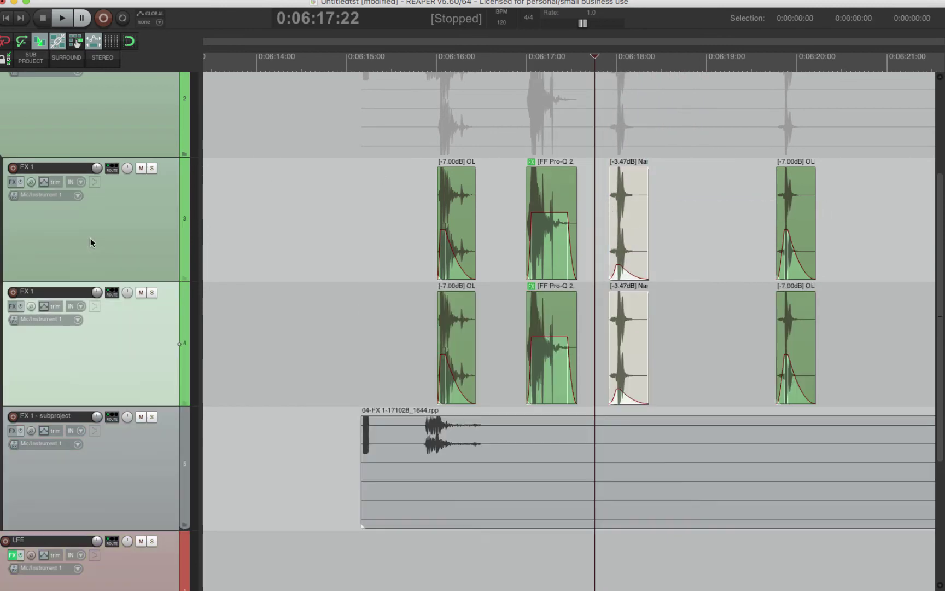
key(shift+d)
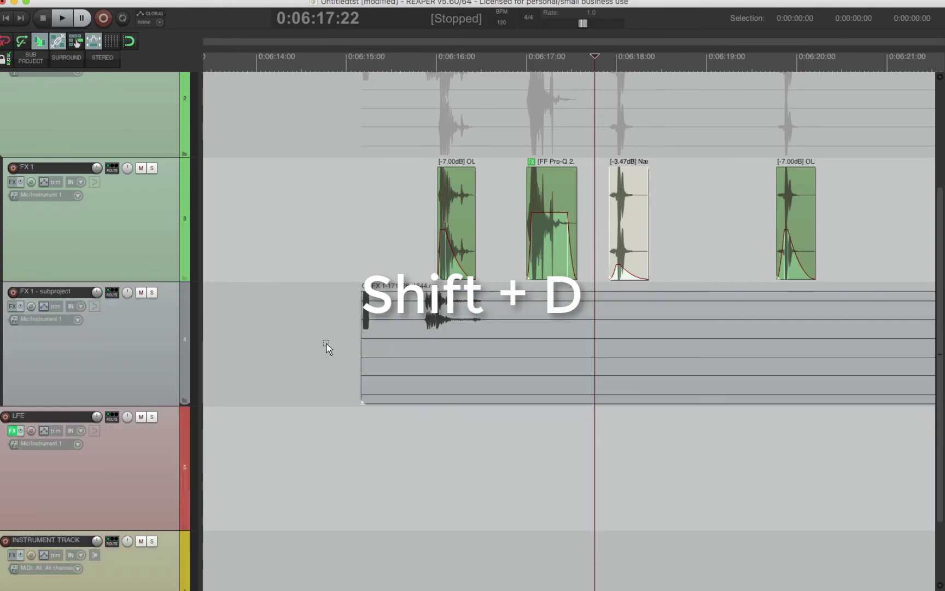
click(341, 249)
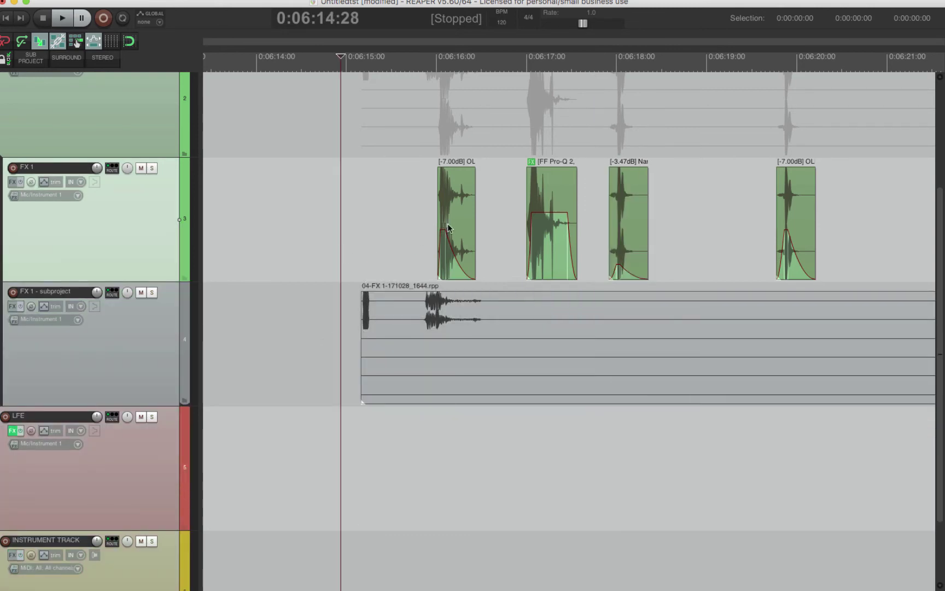
click(463, 193)
Step: Open the selected clip's FX chain with Shift+E and close it without adding effects
scroll(471, 195, up, 5)
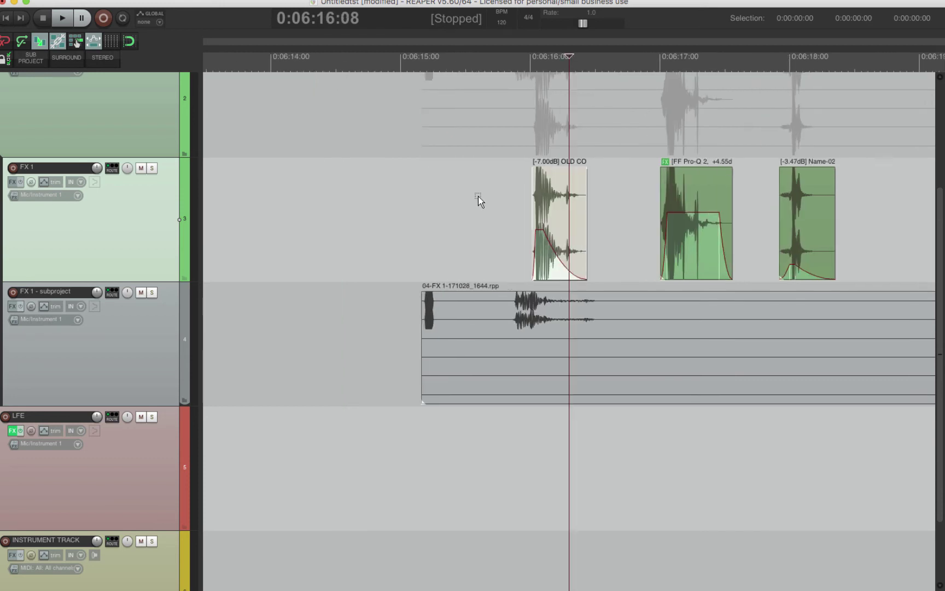
key(shift+e)
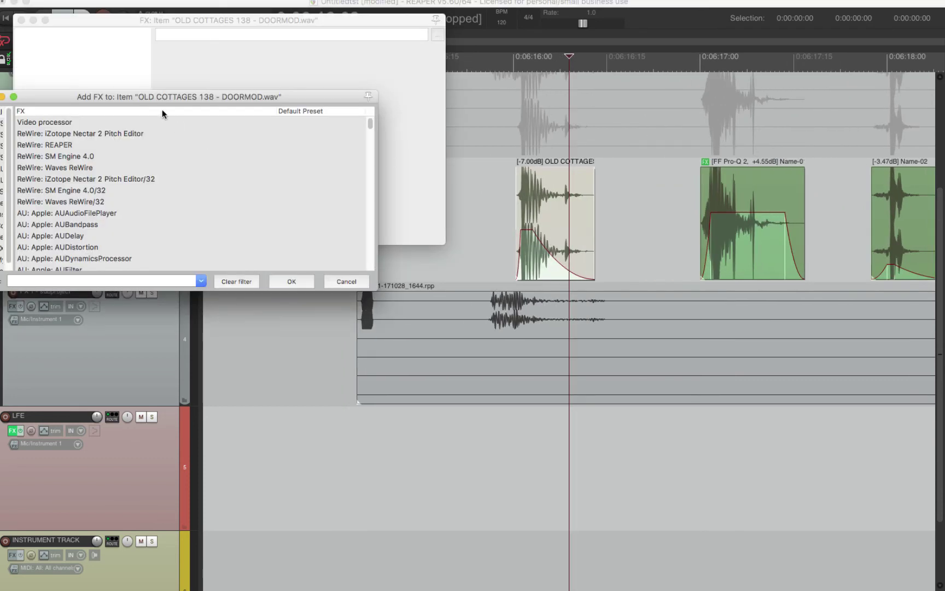
key(Escape)
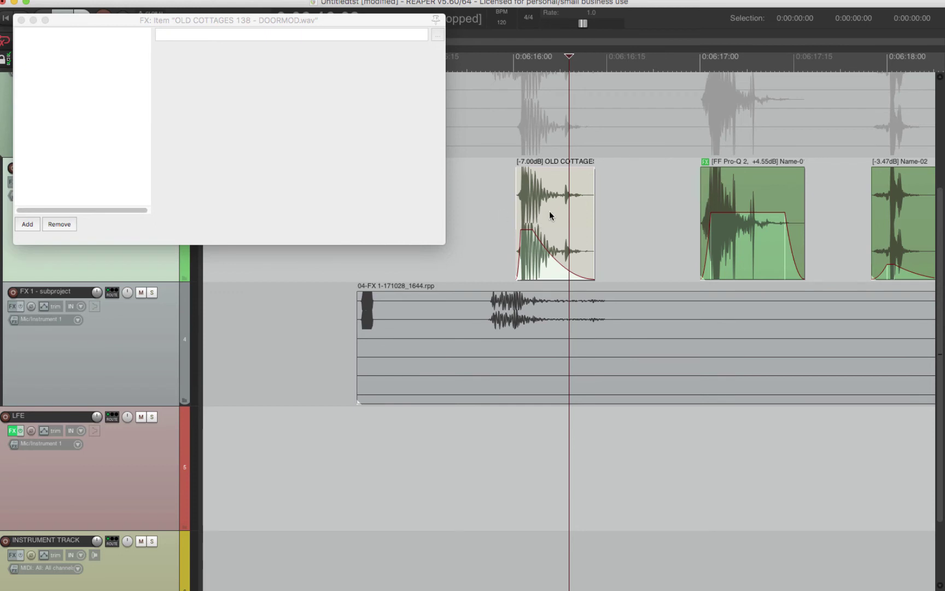
click(19, 19)
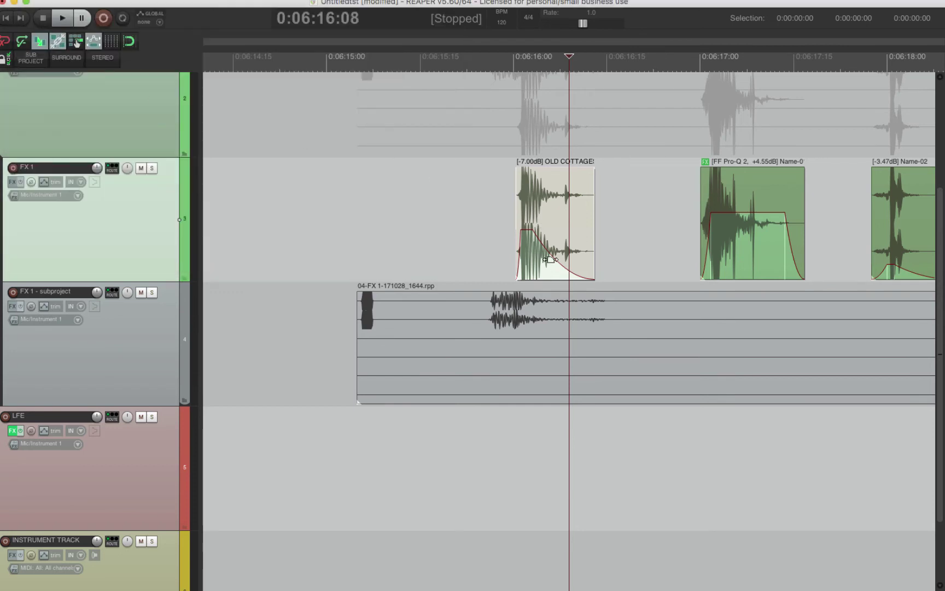
Step: Split the OLD COTTAGES clip with S, then undo the split
click(500, 208)
click(549, 203)
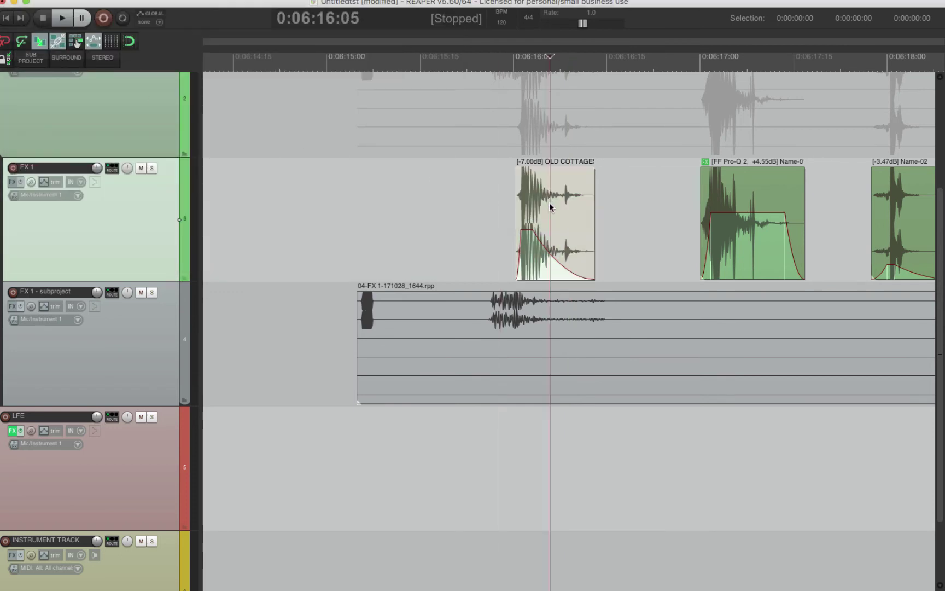
key(s)
click(502, 206)
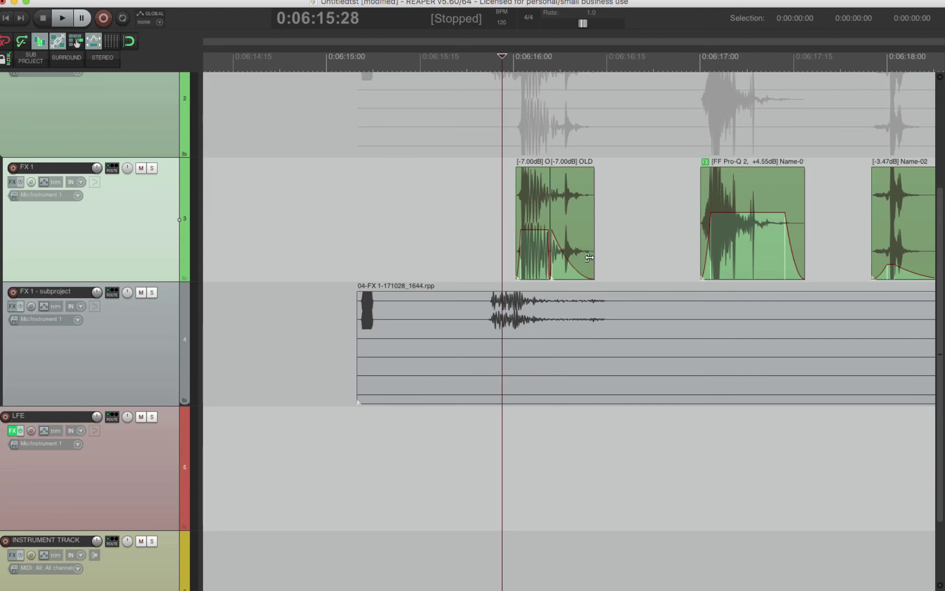
key(ctrl+z)
Step: Open the FX of OLD COTTAGES and the Pro-Q 2 clip, then close all FX windows
click(564, 207)
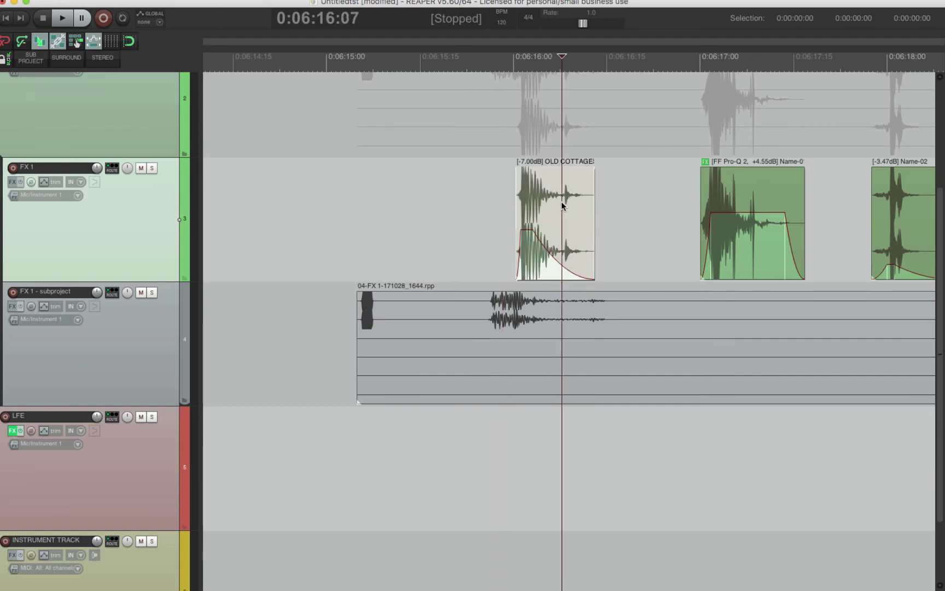
key(shift+e)
click(743, 196)
key(shift+e)
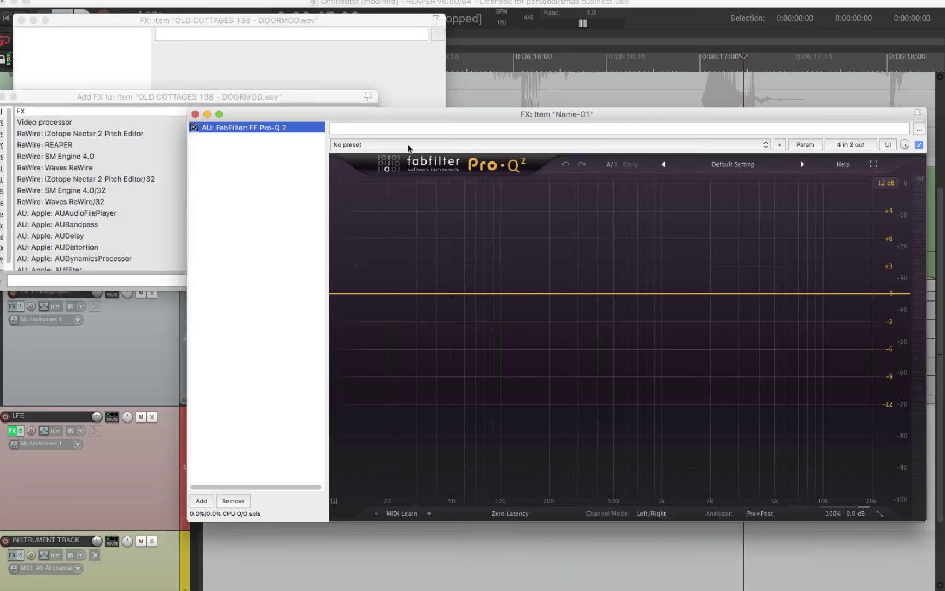
click(475, 224)
click(456, 222)
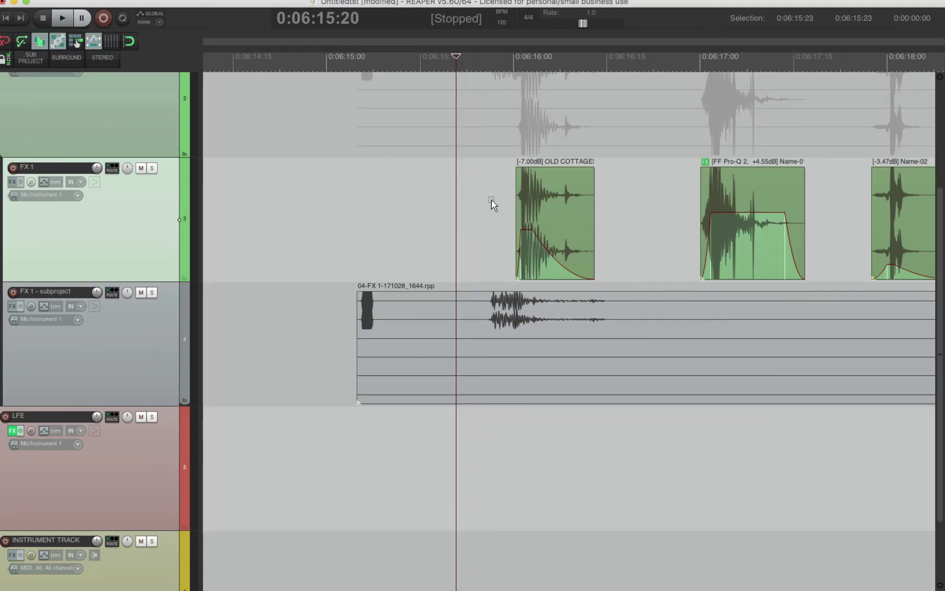
key(super+alt+n)
Step: Normalize OLD COTTAGES to -1.60dB with Shift+N and reverse it twice with Cmd+R
click(553, 210)
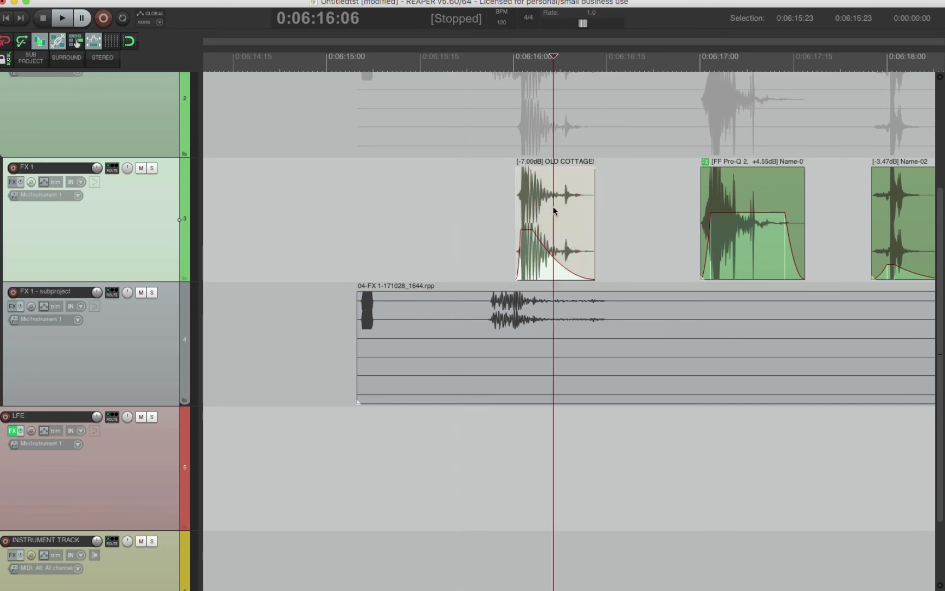
key(shift+n)
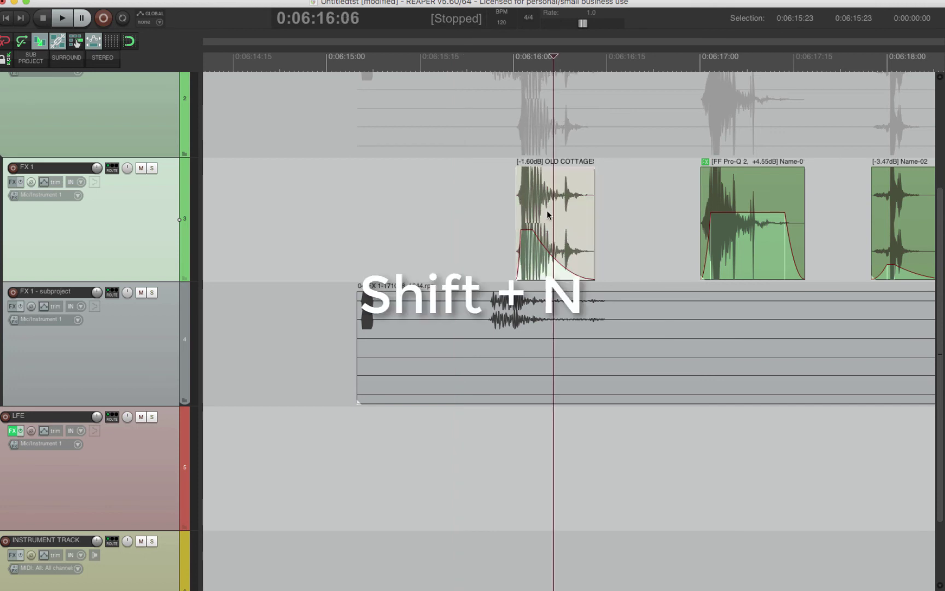
key(super+r)
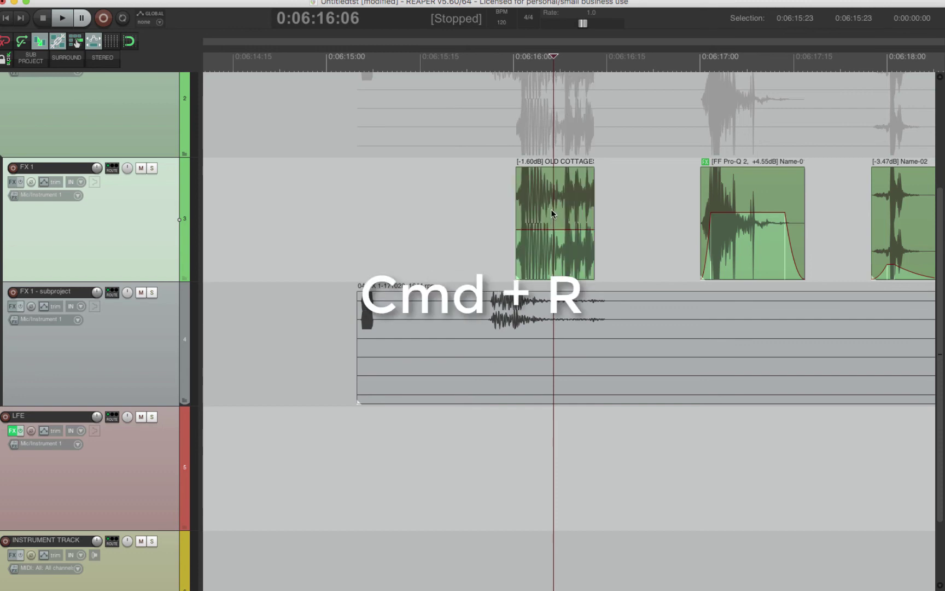
key(super+r)
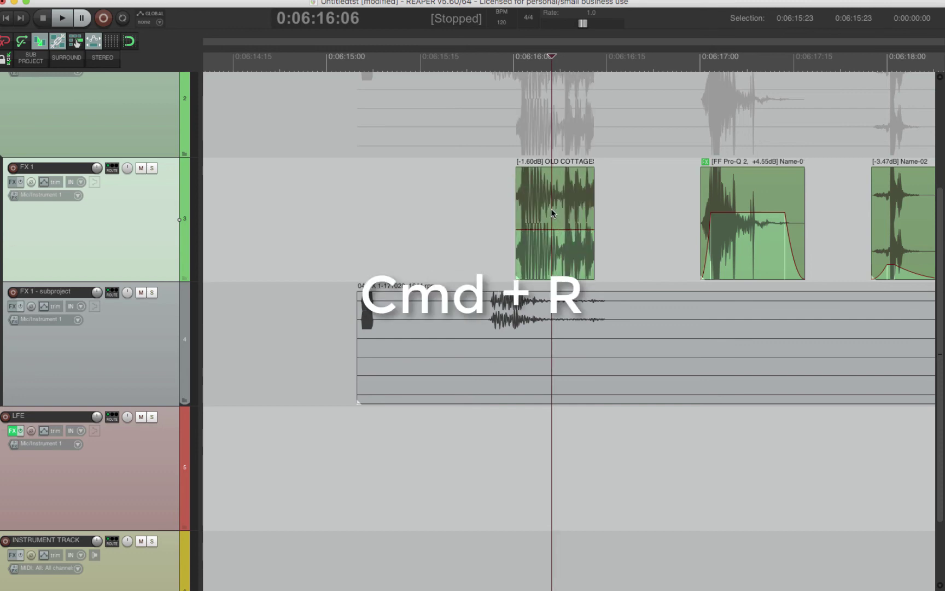
Step: Toggle take pitch envelopes on OLD COTTAGES and FF Pro-Q with Cmd+P, ending with both shown
key(super+p)
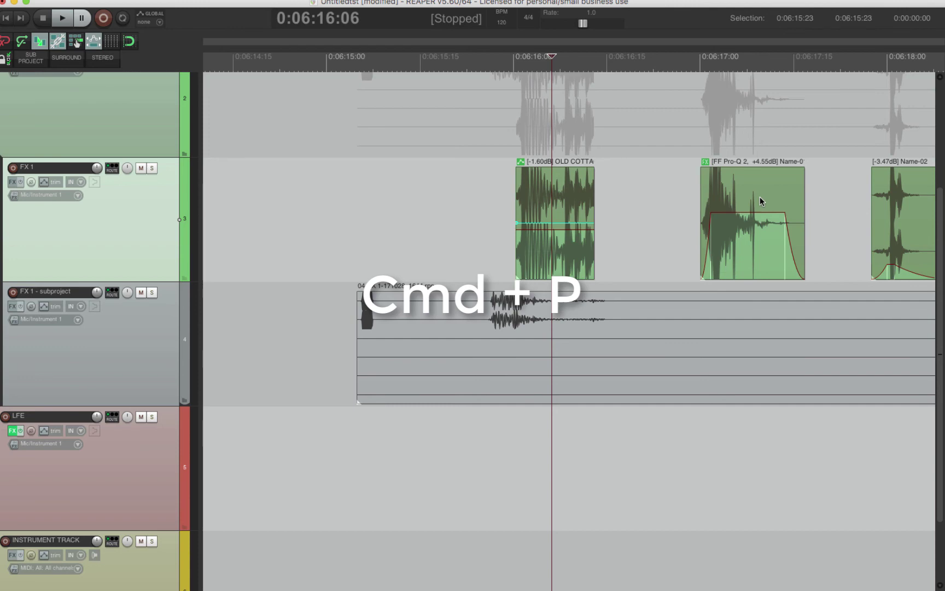
click(760, 201)
key(super+p)
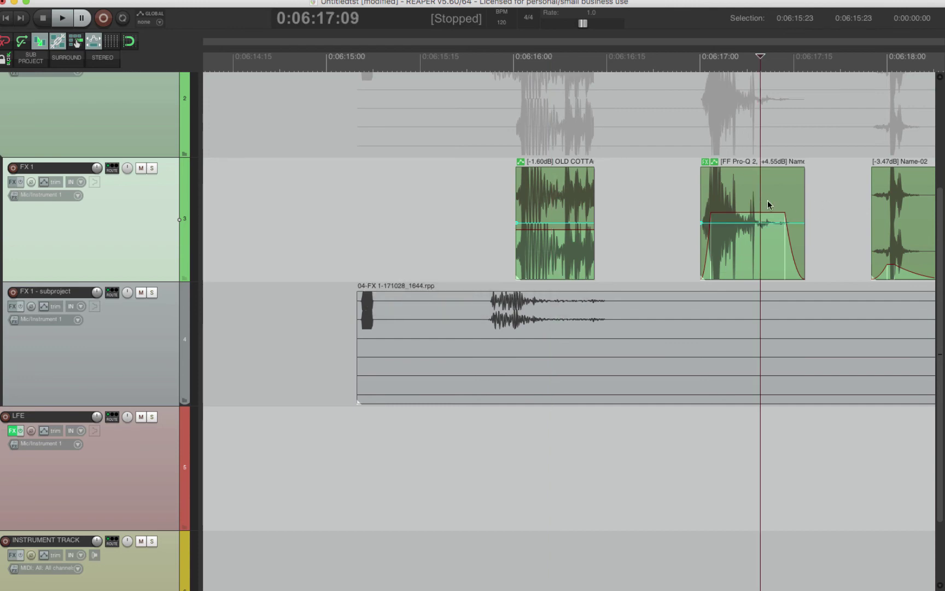
click(767, 200)
key(super+p)
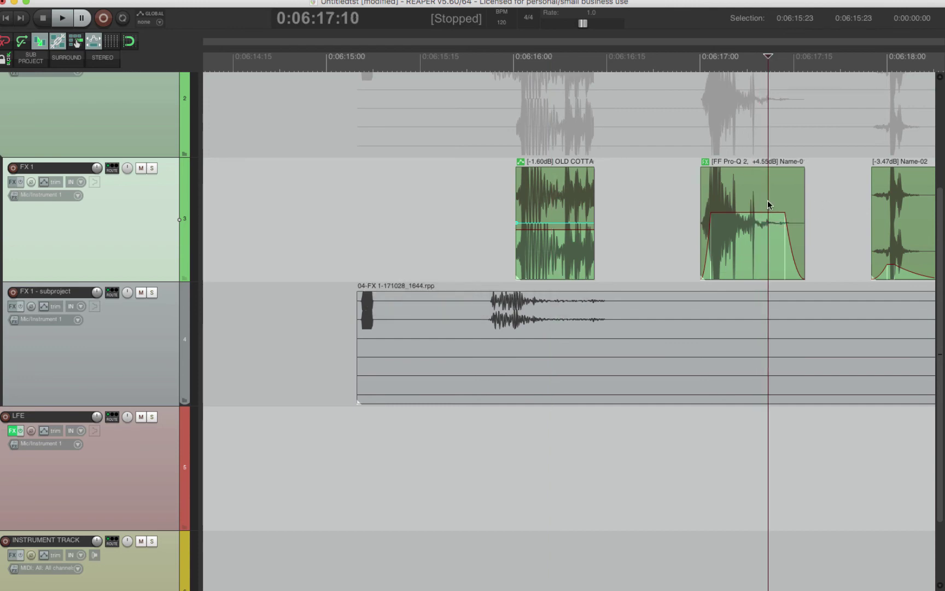
click(559, 204)
key(super+p)
click(549, 202)
key(super+p)
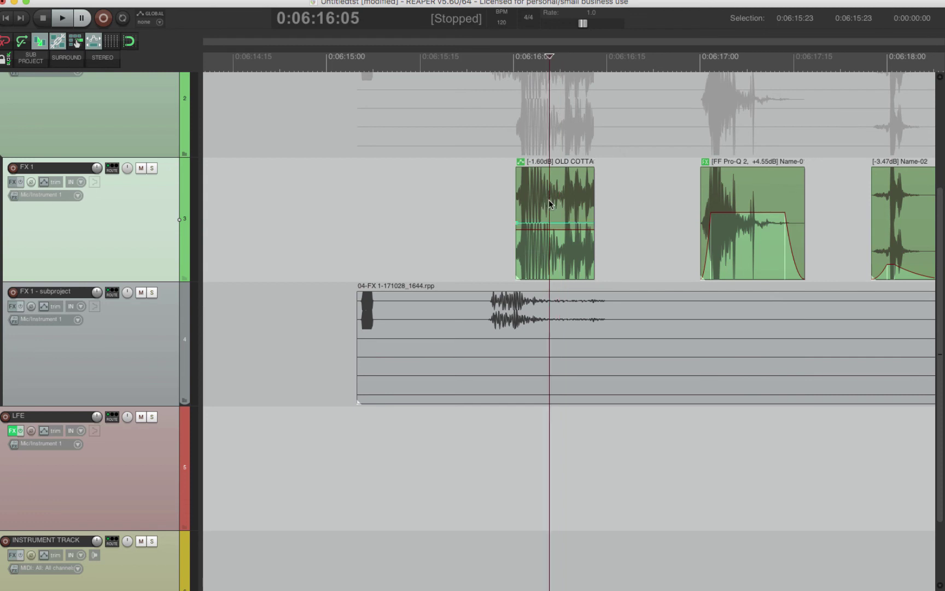
click(770, 188)
key(super+p)
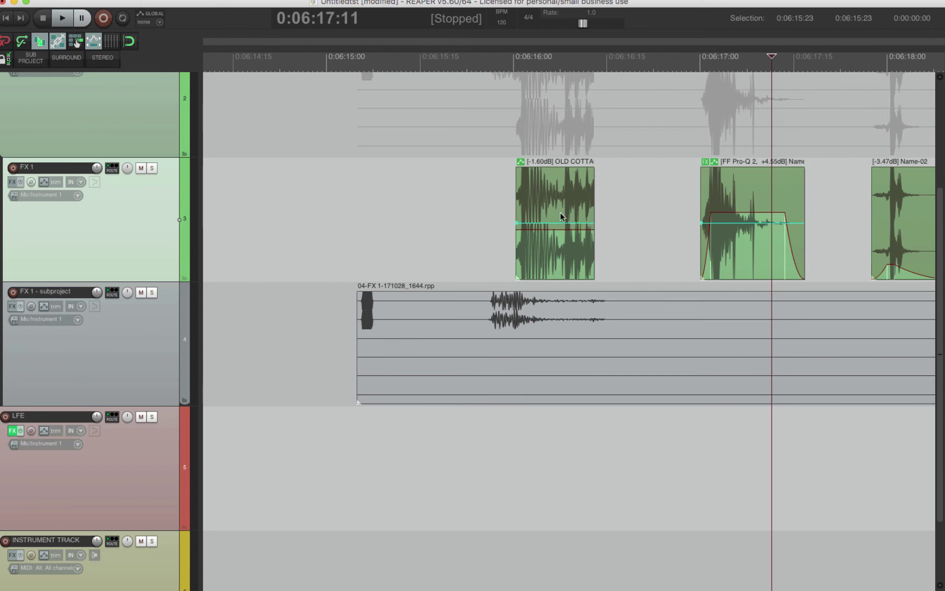
Step: Trim the OLD COTTAGES clip start to 0:06:16:01 and further right, then undo the trims
drag(516, 206, 545, 207)
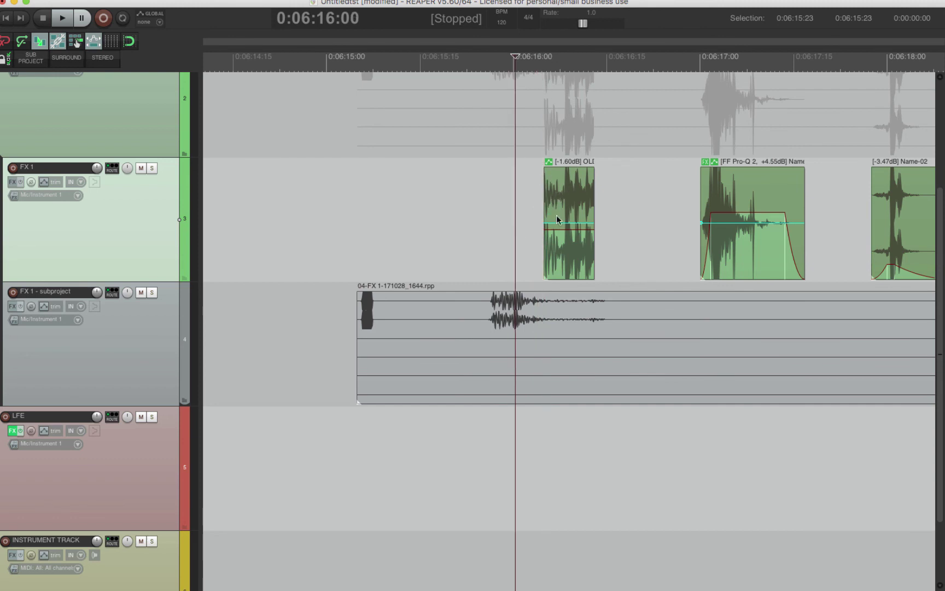
key(Left)
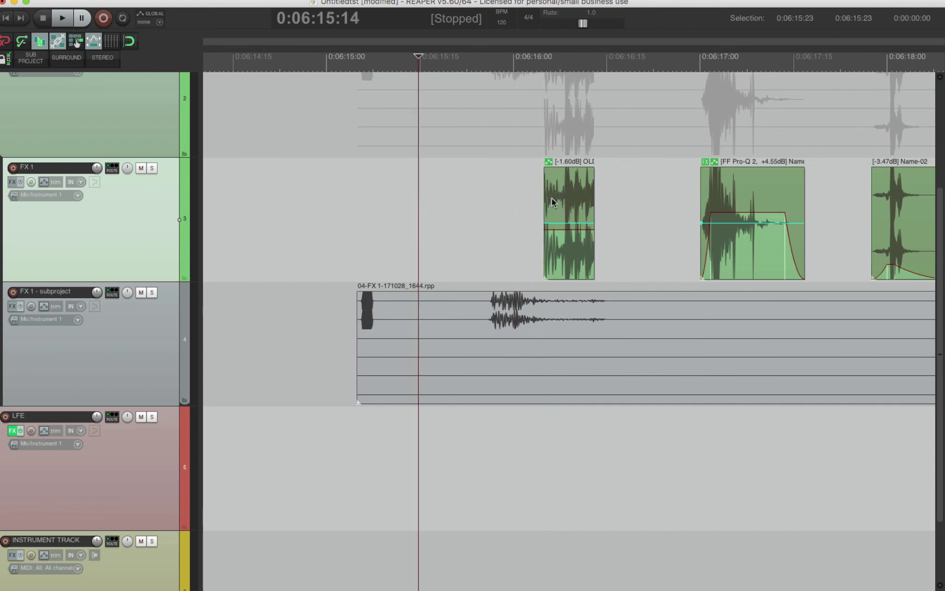
drag(552, 198, 565, 205)
key(ctrl+z)
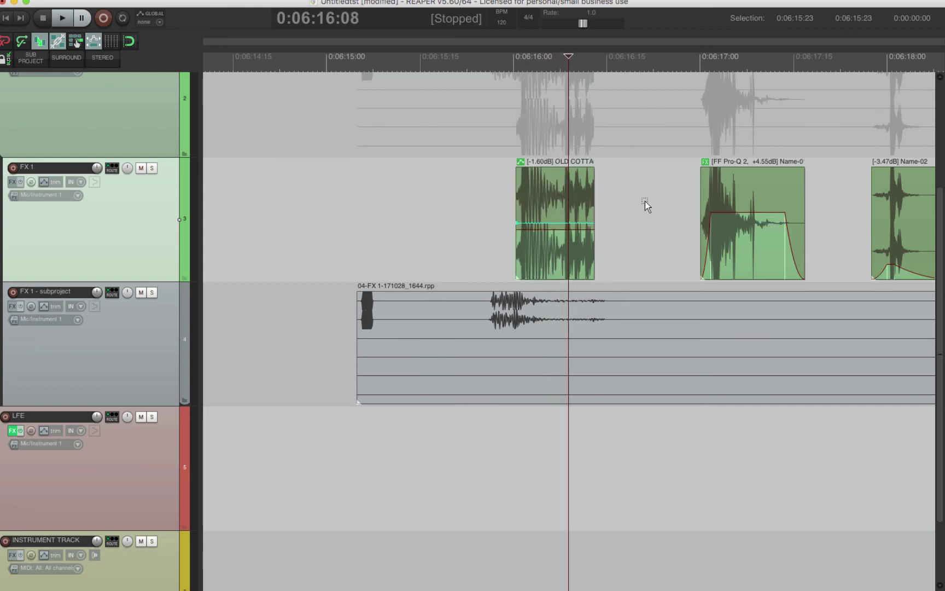
Step: Add a new empty project tab beside Untitledtst and zoom out the arrange view
key(super+t)
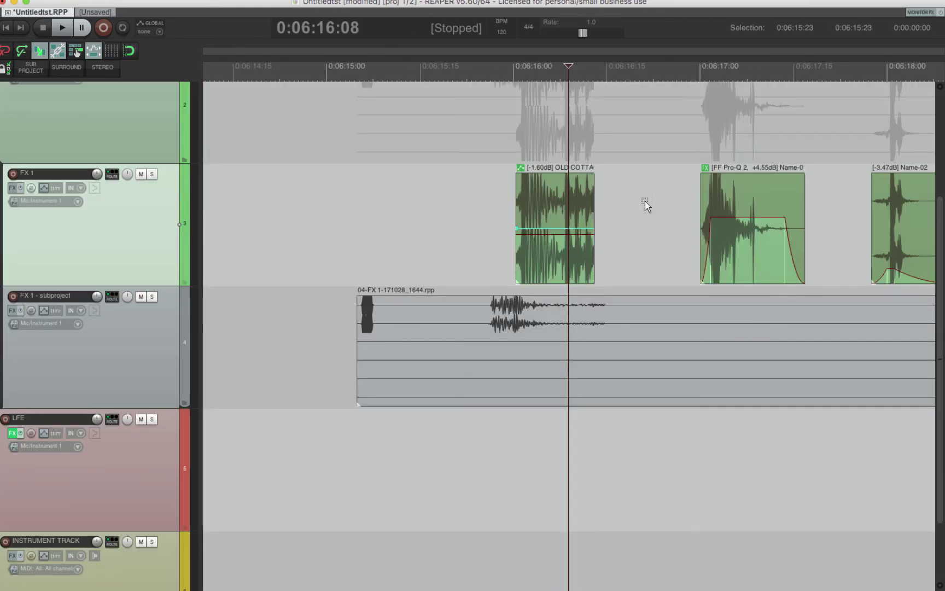
scroll(591, 196, down, 3)
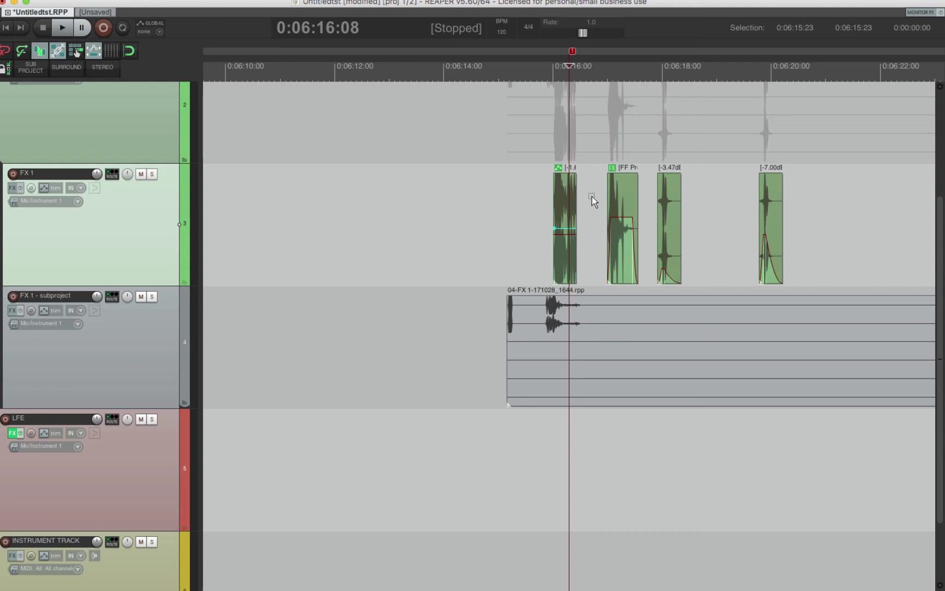
drag(401, 232, 527, 436)
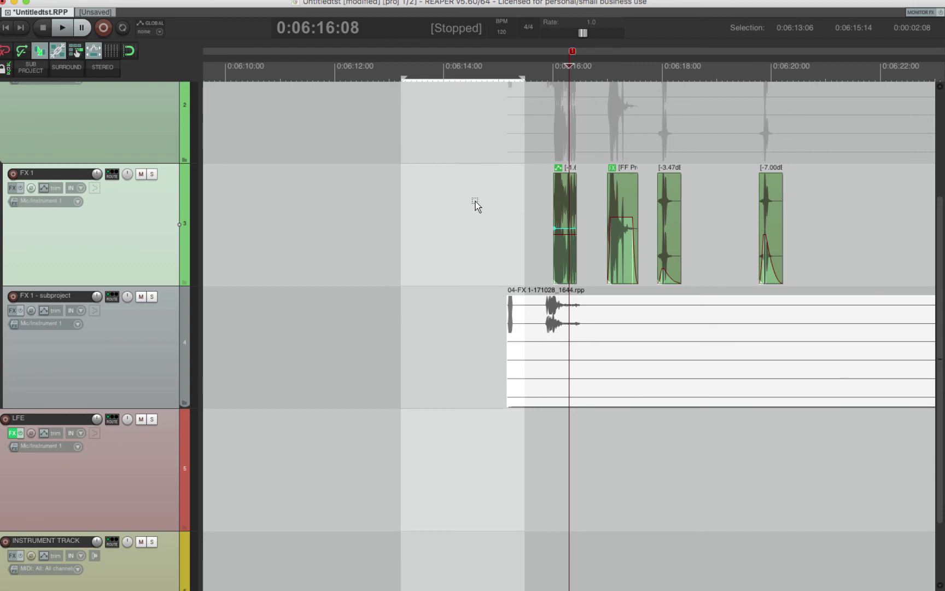
key(Delete)
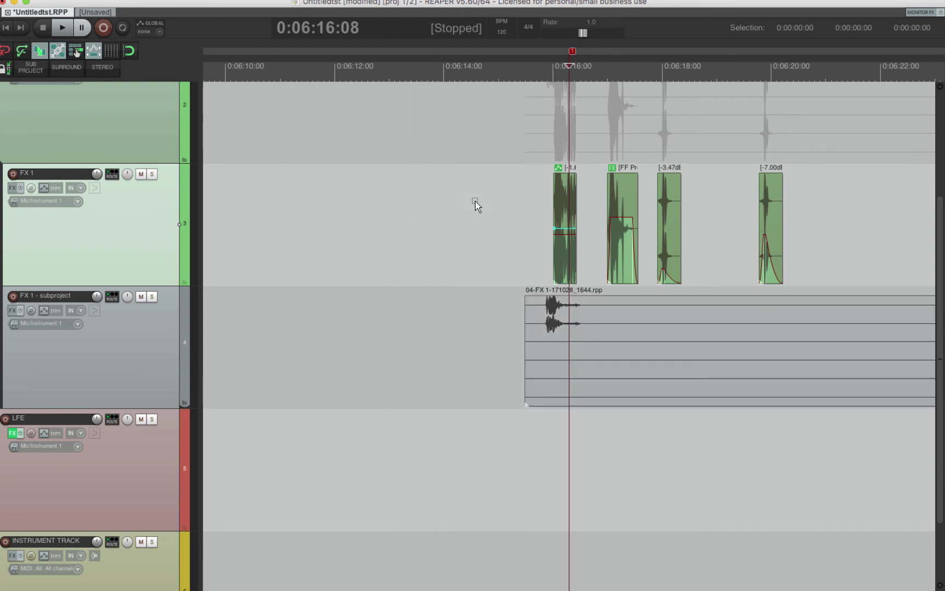
key(super+z)
key(super+z)
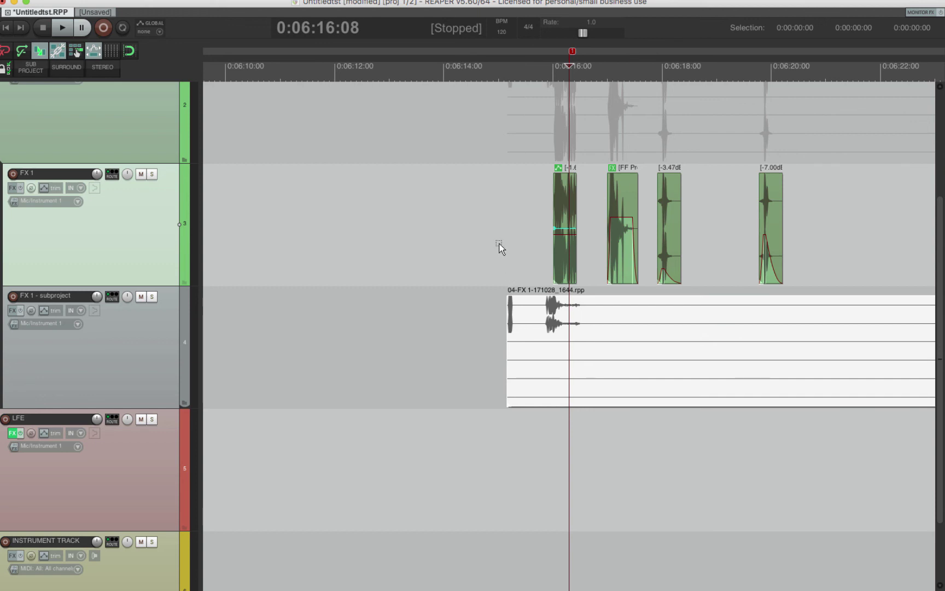
click(494, 243)
drag(463, 148, 665, 365)
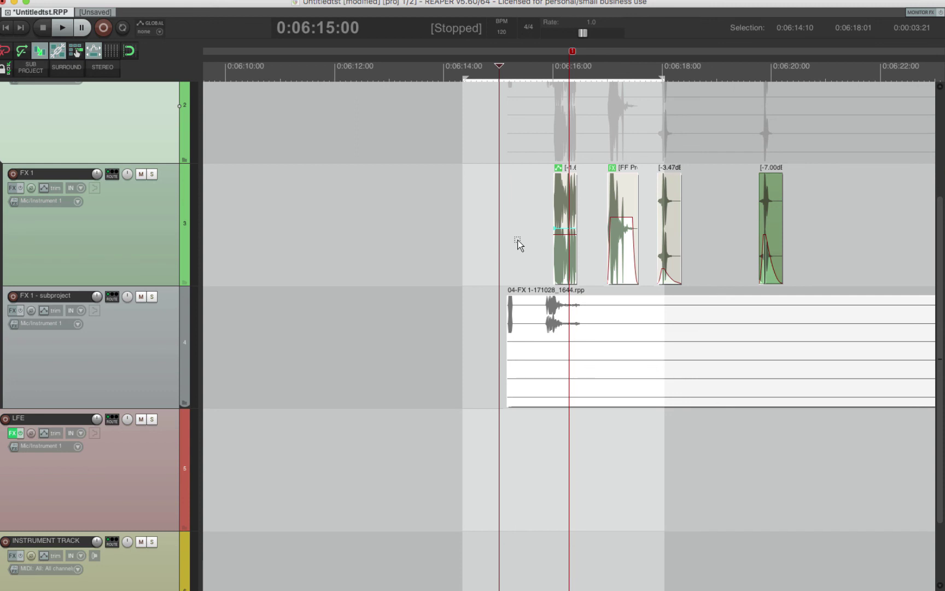
key(Delete)
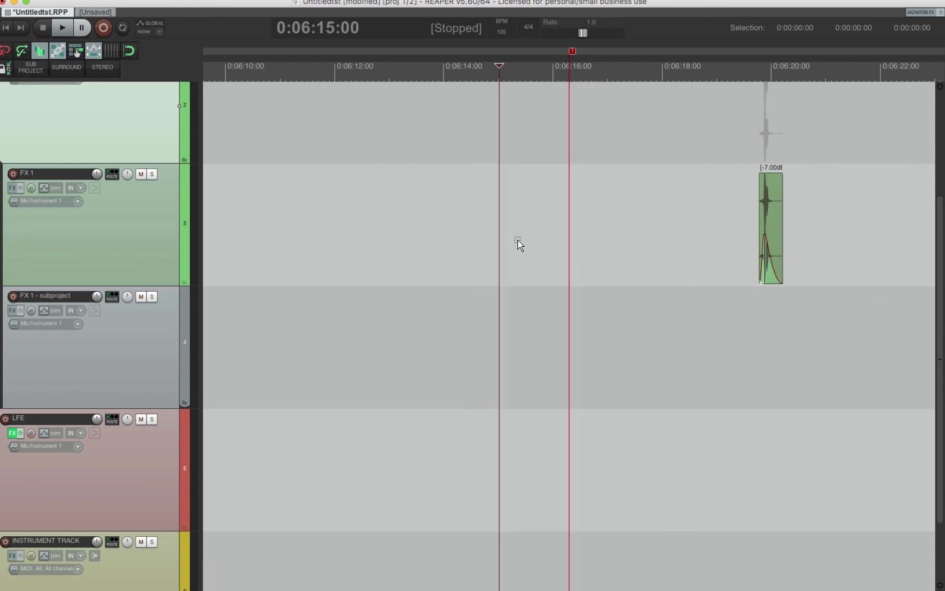
key(ctrl+z)
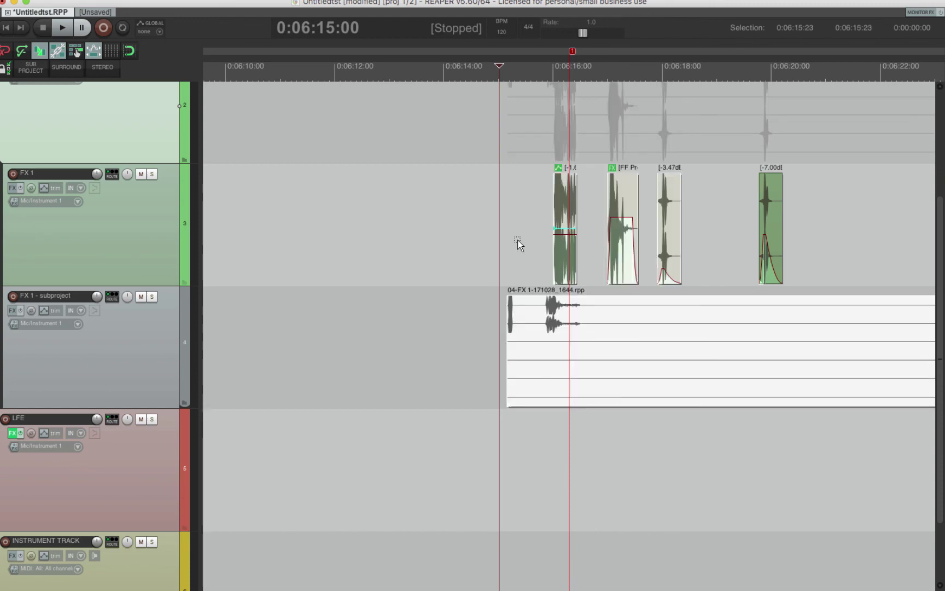